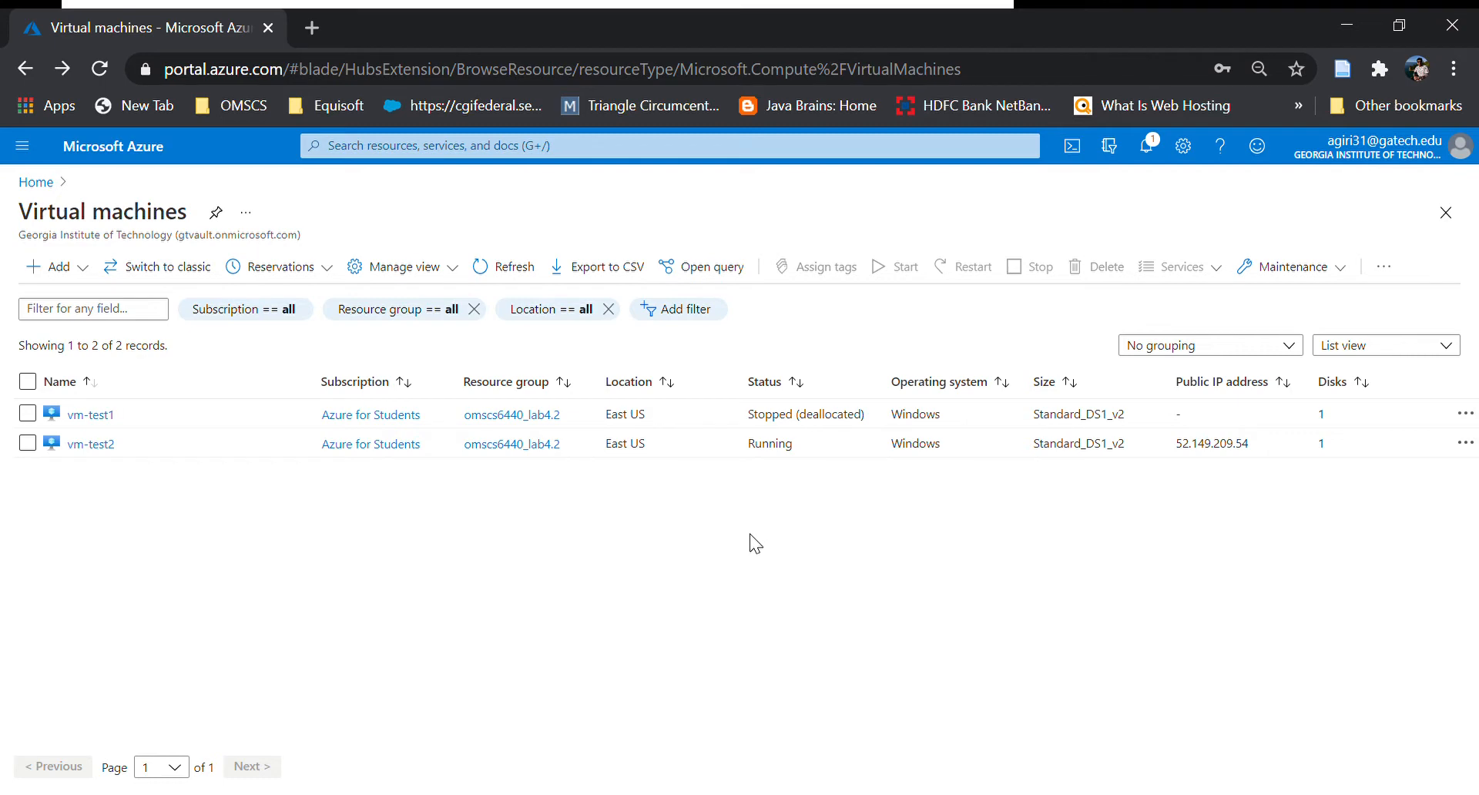
From Home, go to Virtual machines and choose Add > Virtual machine to open the creation form.
left_click(37, 182)
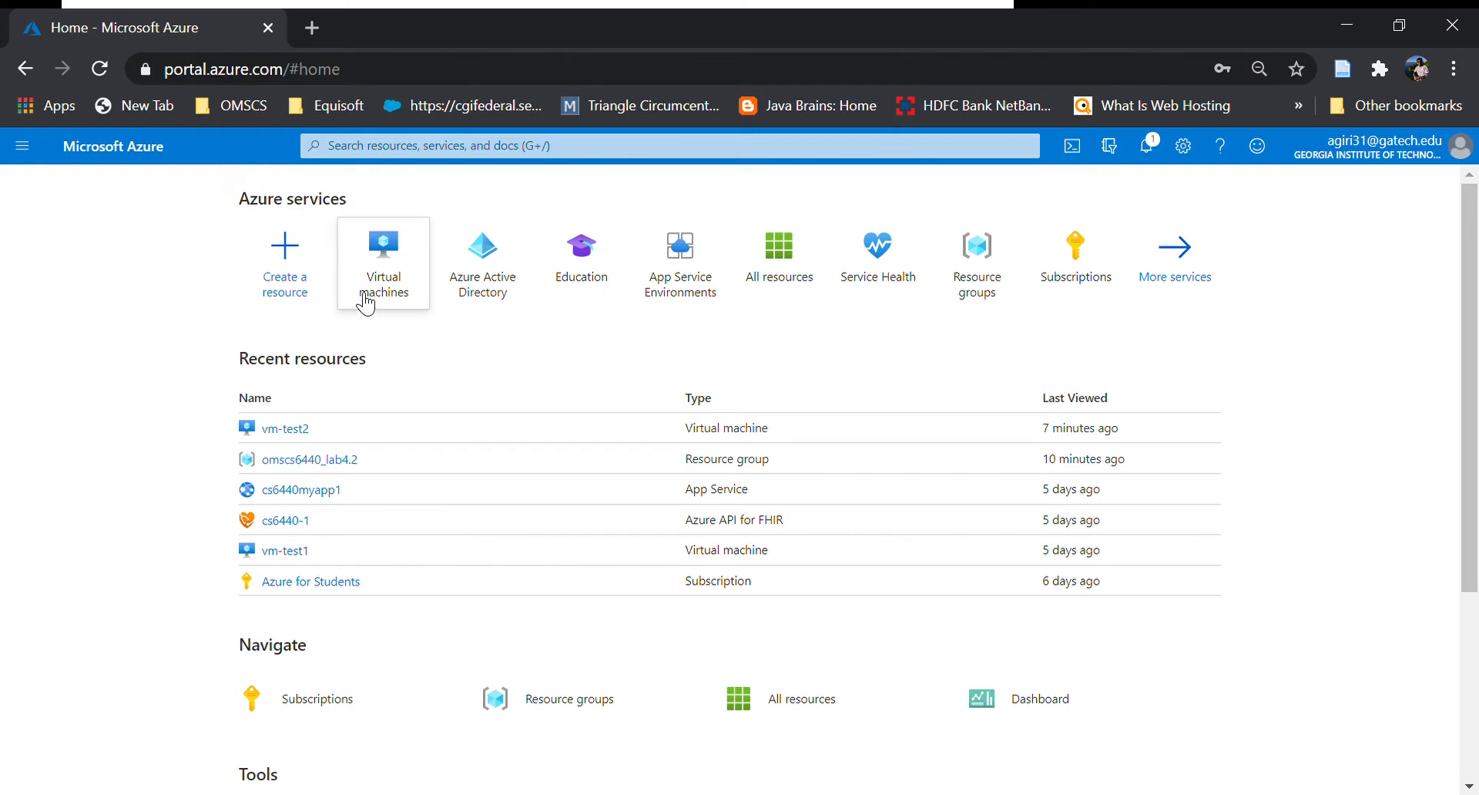
mouse_move(415, 253)
left_click(415, 253)
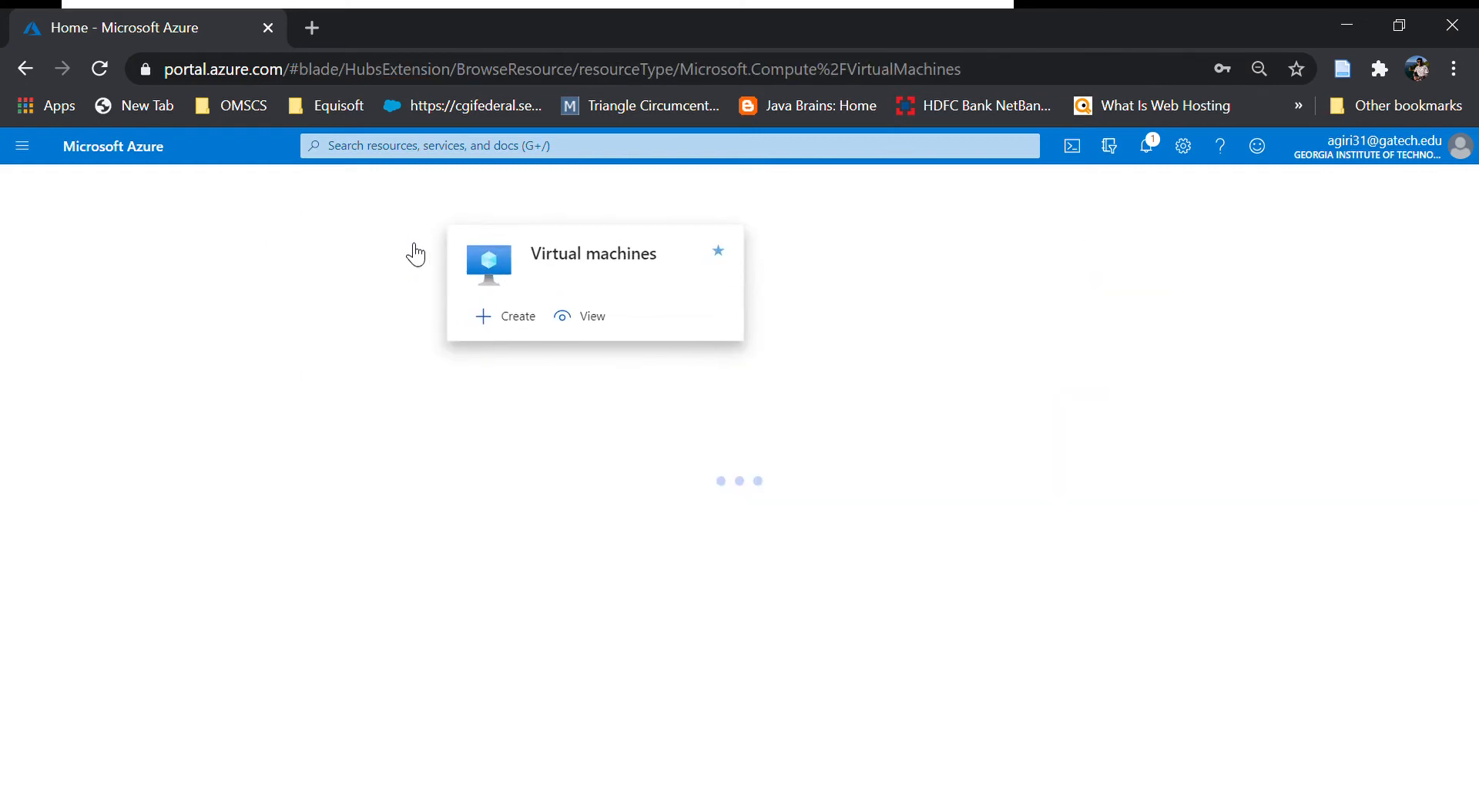
left_click(55, 267)
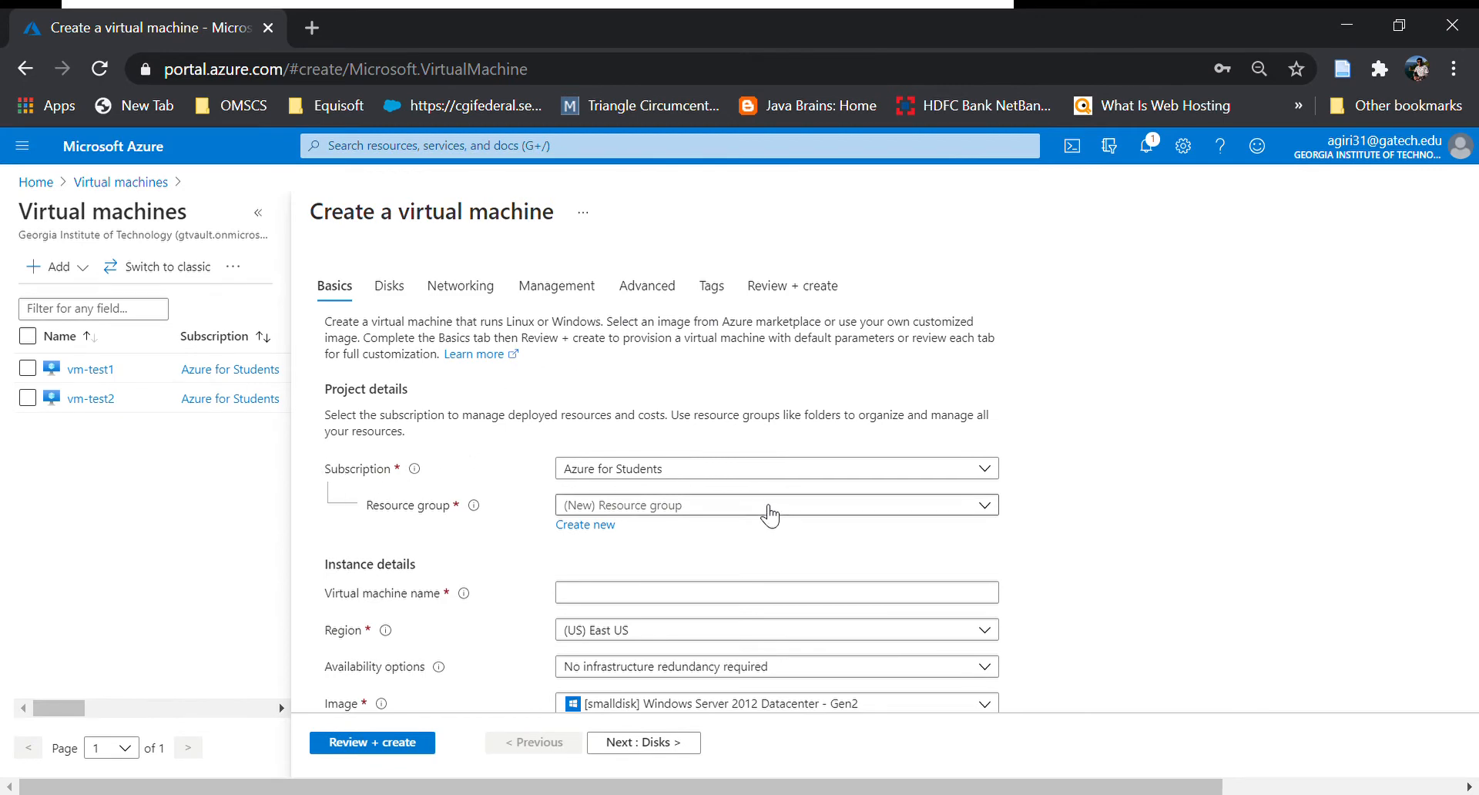
Choose resource group omscs6440_lab4.2 and enter vm-test3 as the virtual machine name.
left_click(653, 510)
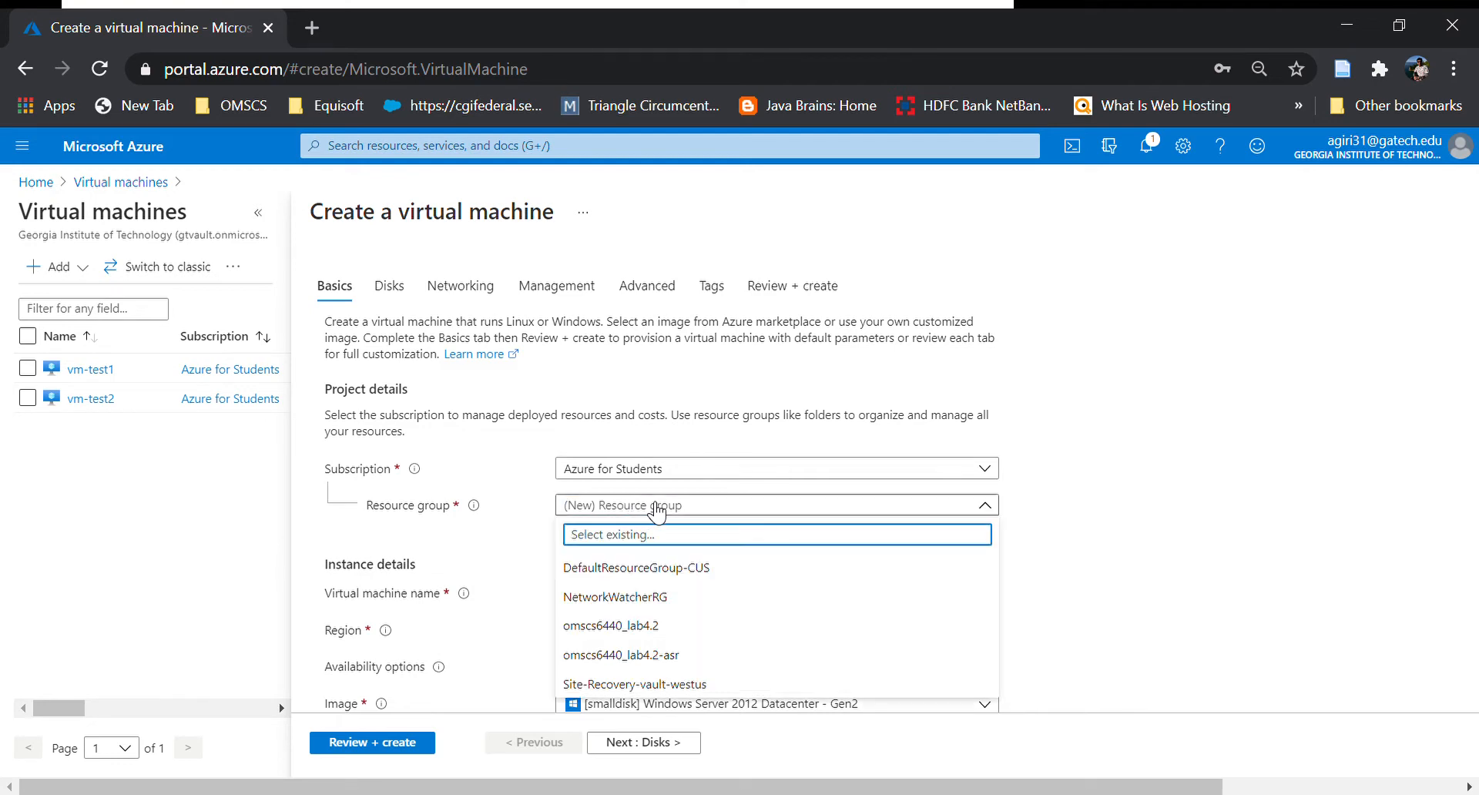
left_click(686, 628)
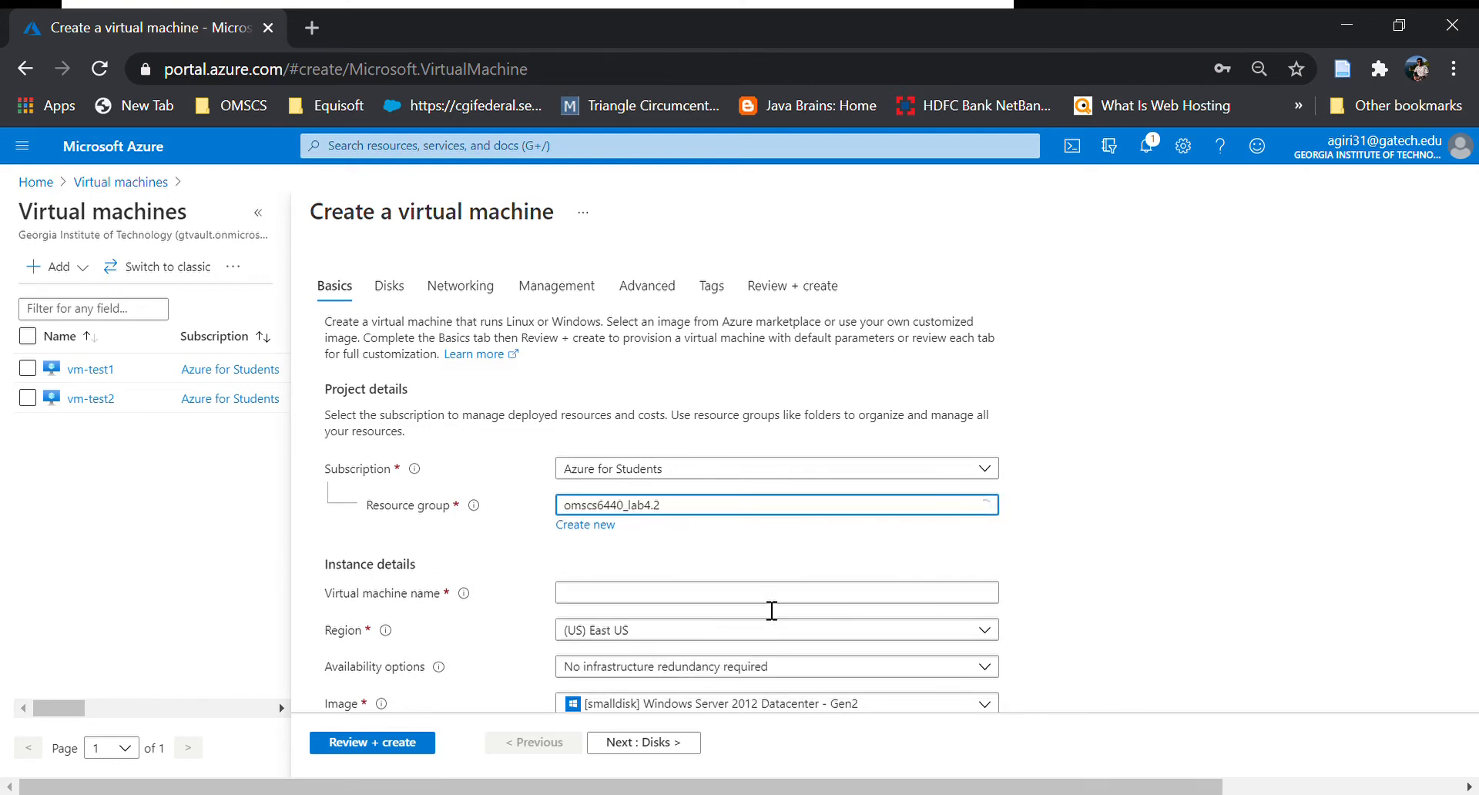
scroll(768, 609, "down", 3)
left_click(651, 364)
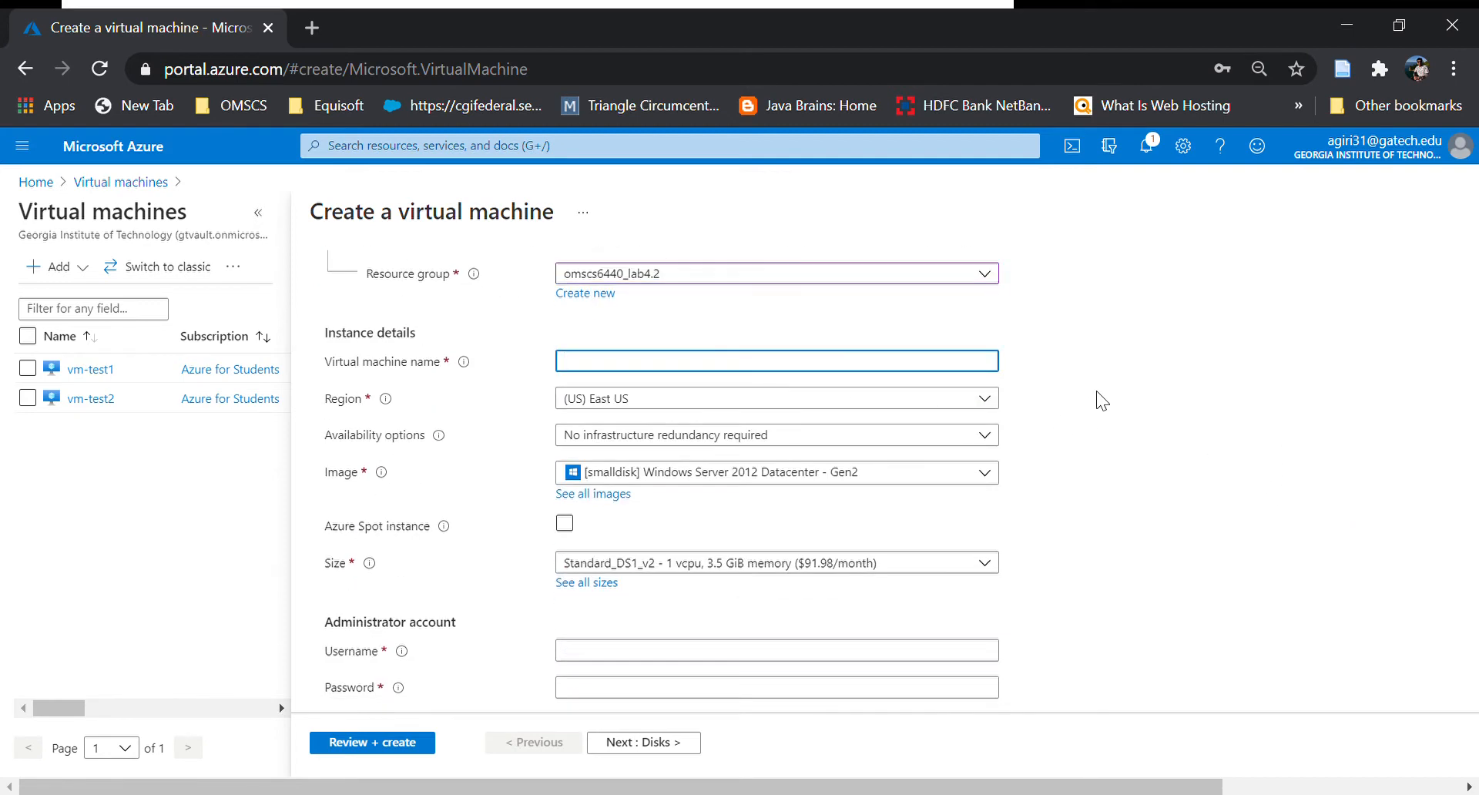
type("test")
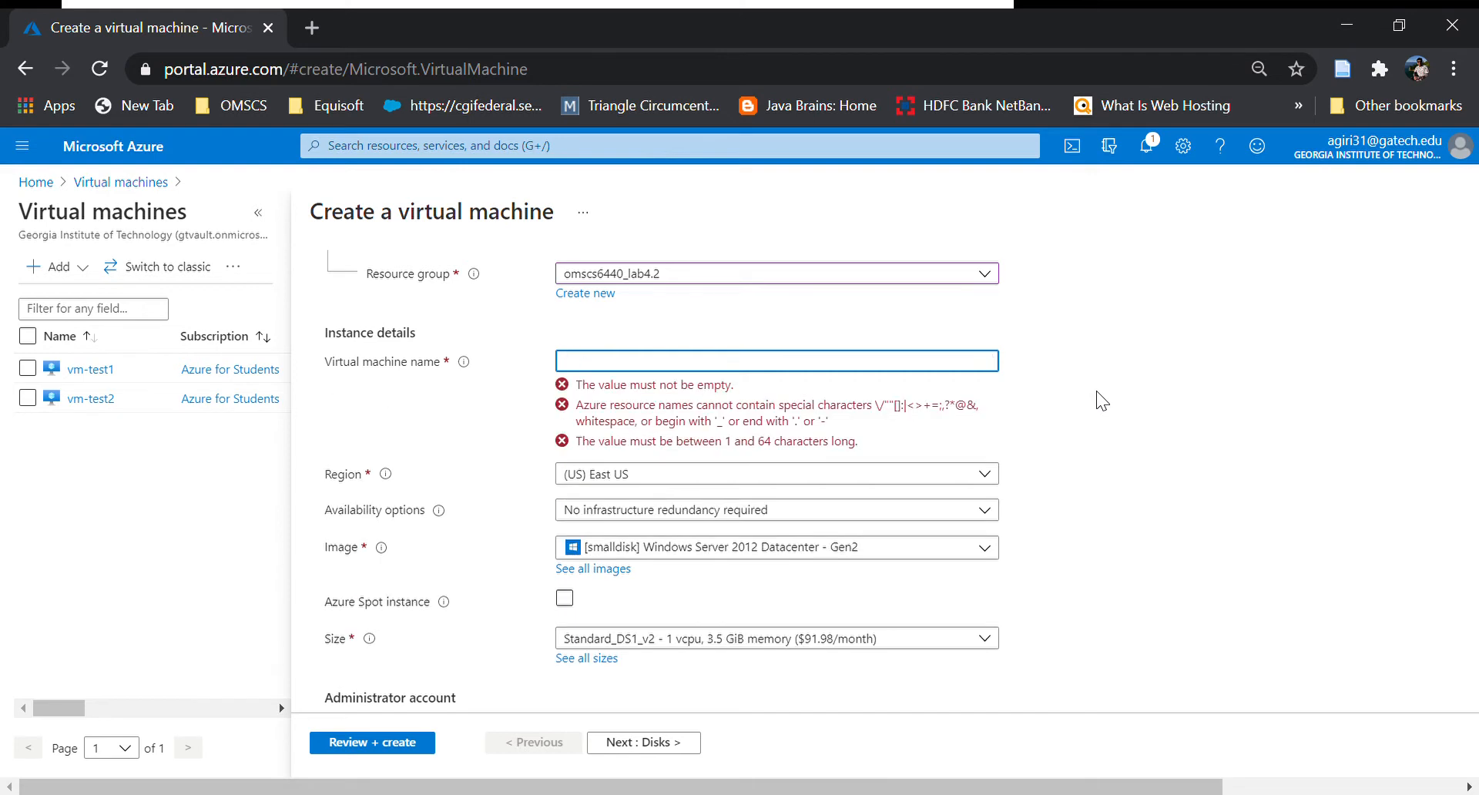
type("vm-")
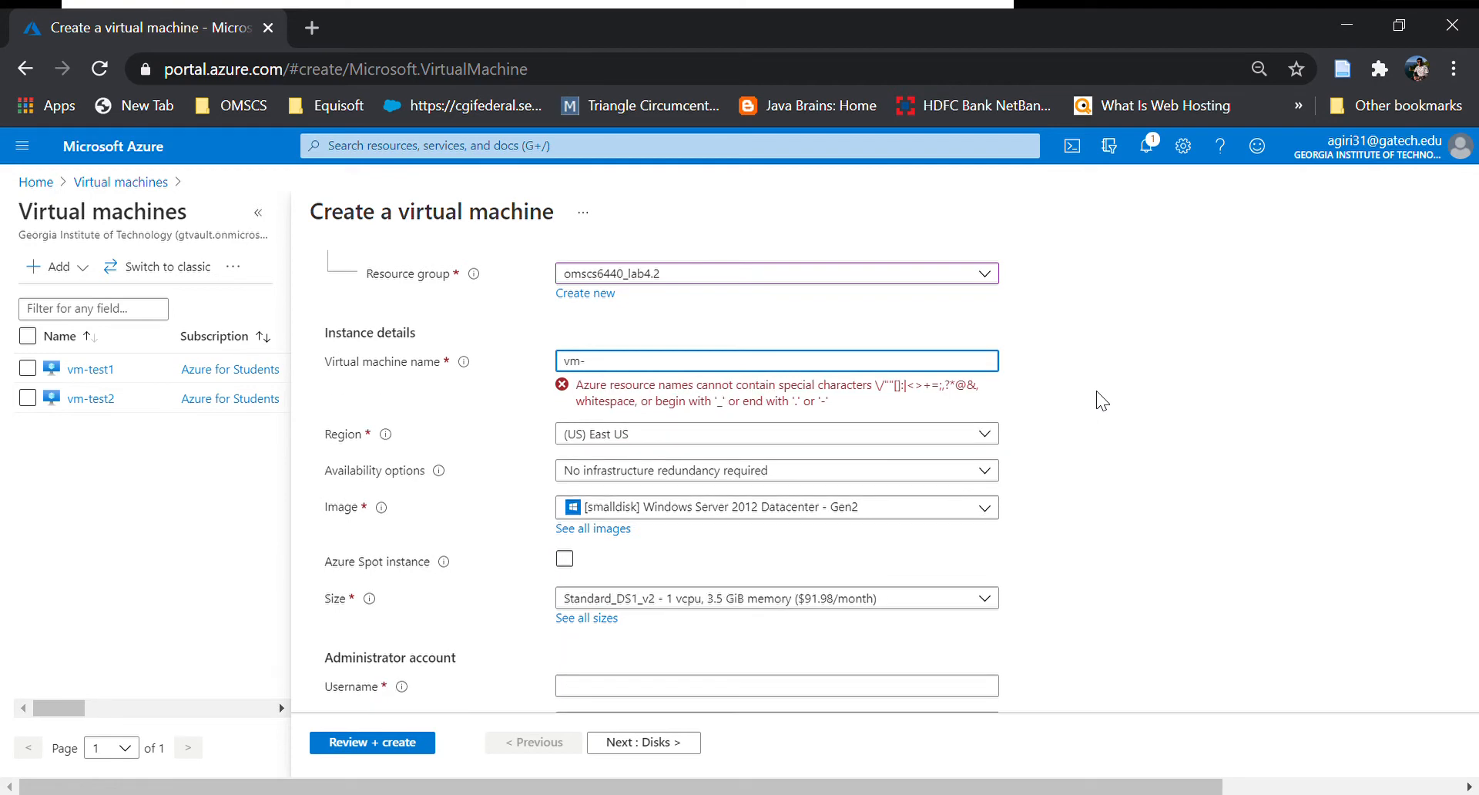
type("test3")
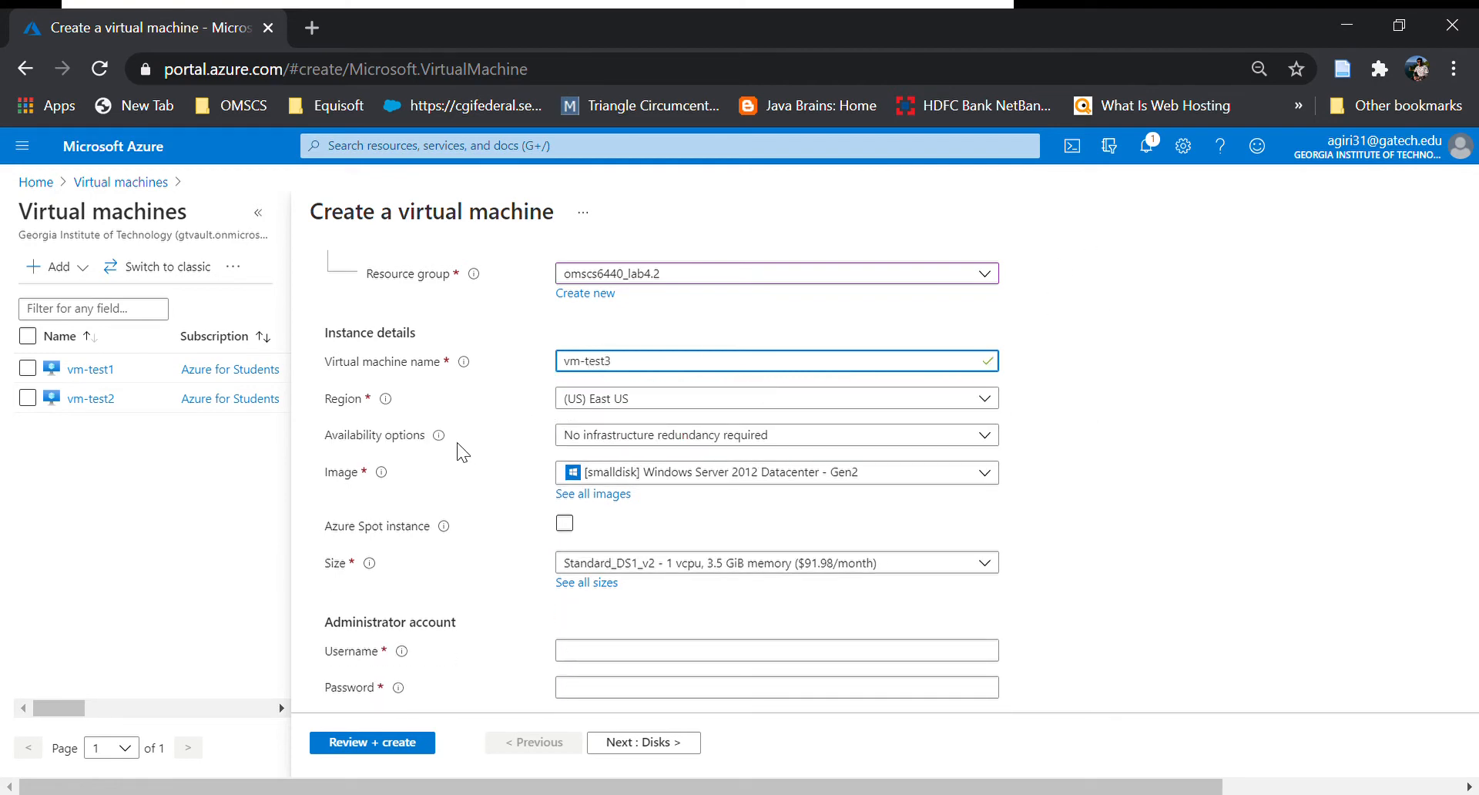
scroll(493, 475, "down", 1)
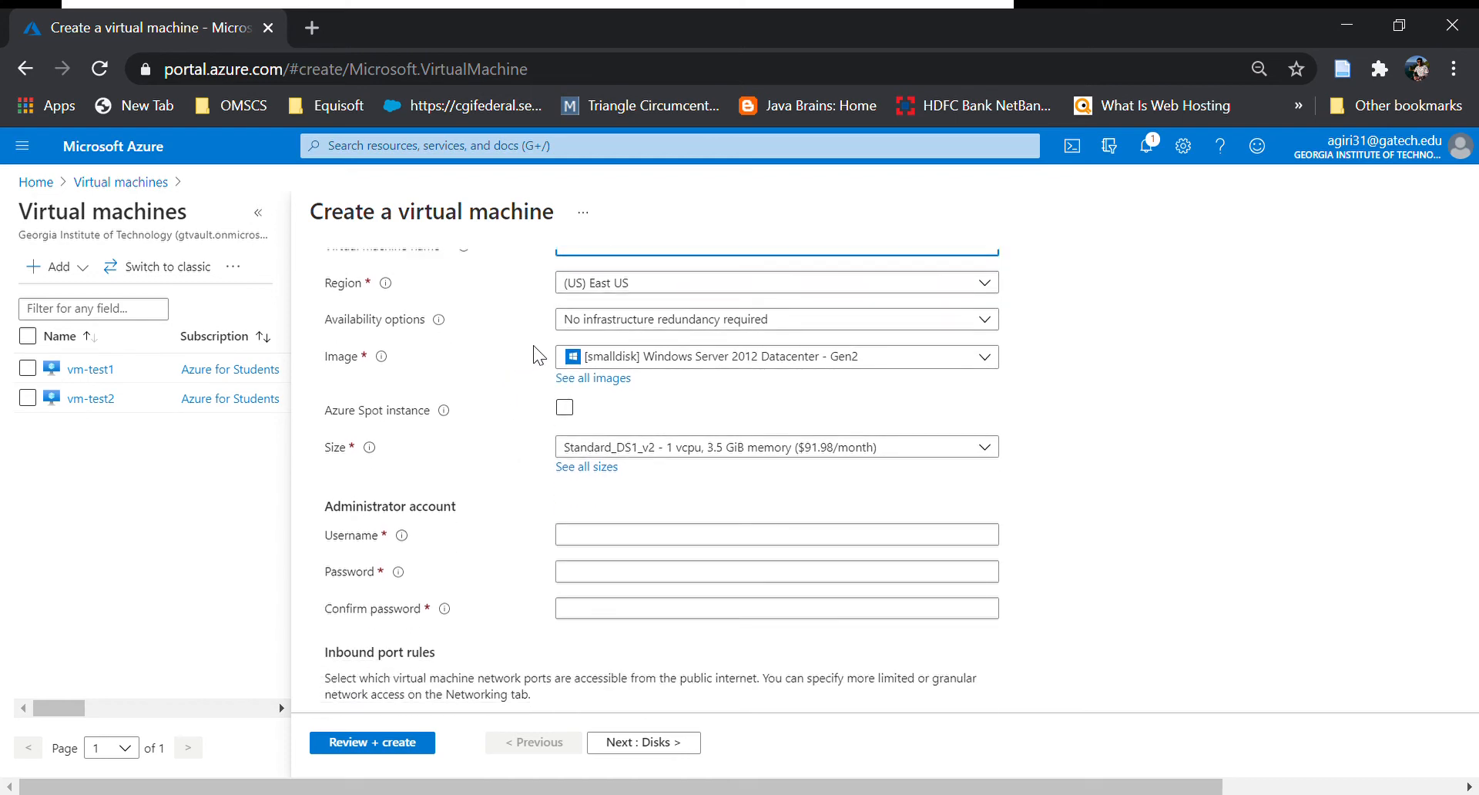
left_click(763, 362)
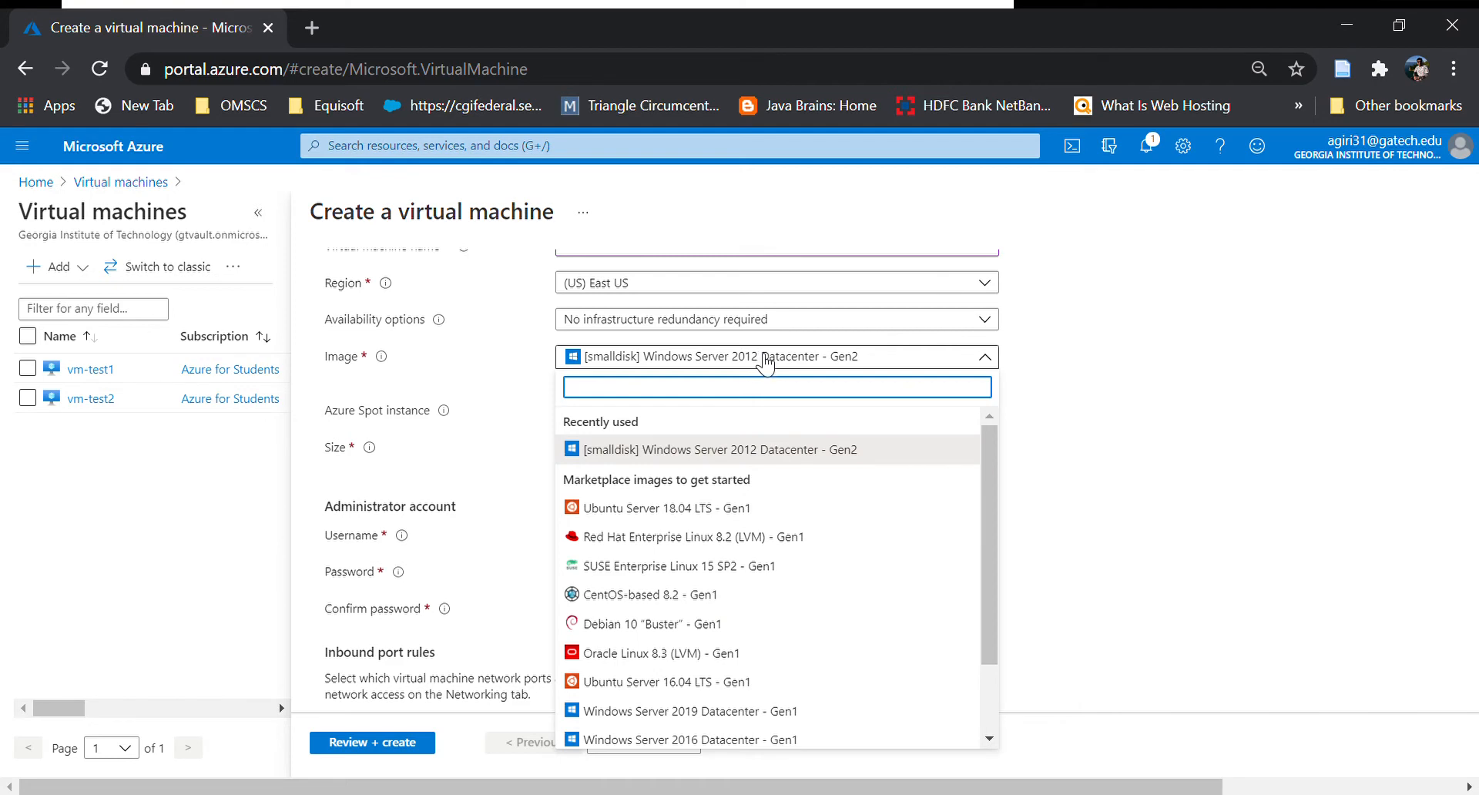
scroll(921, 574, "down", 1)
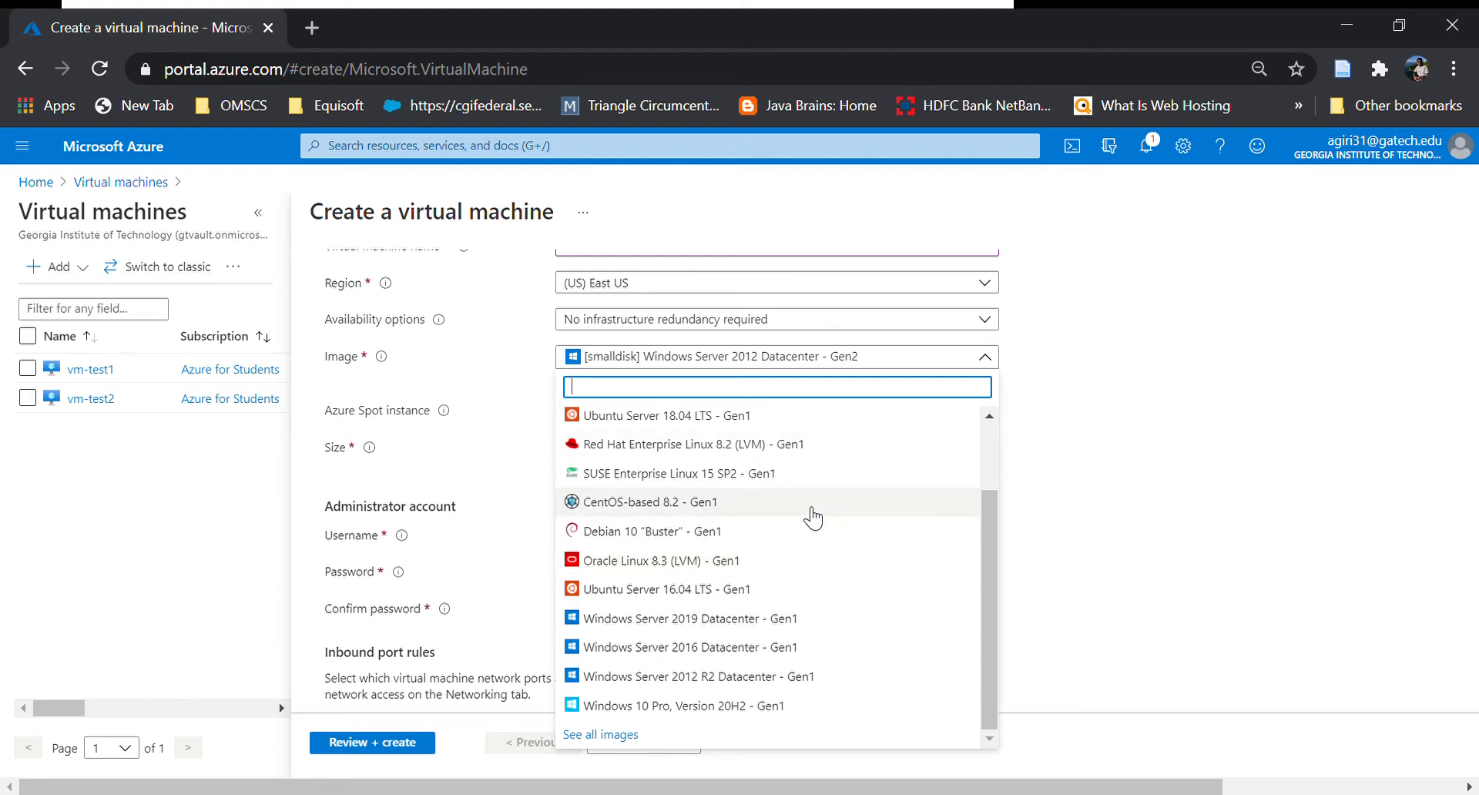
left_click(521, 397)
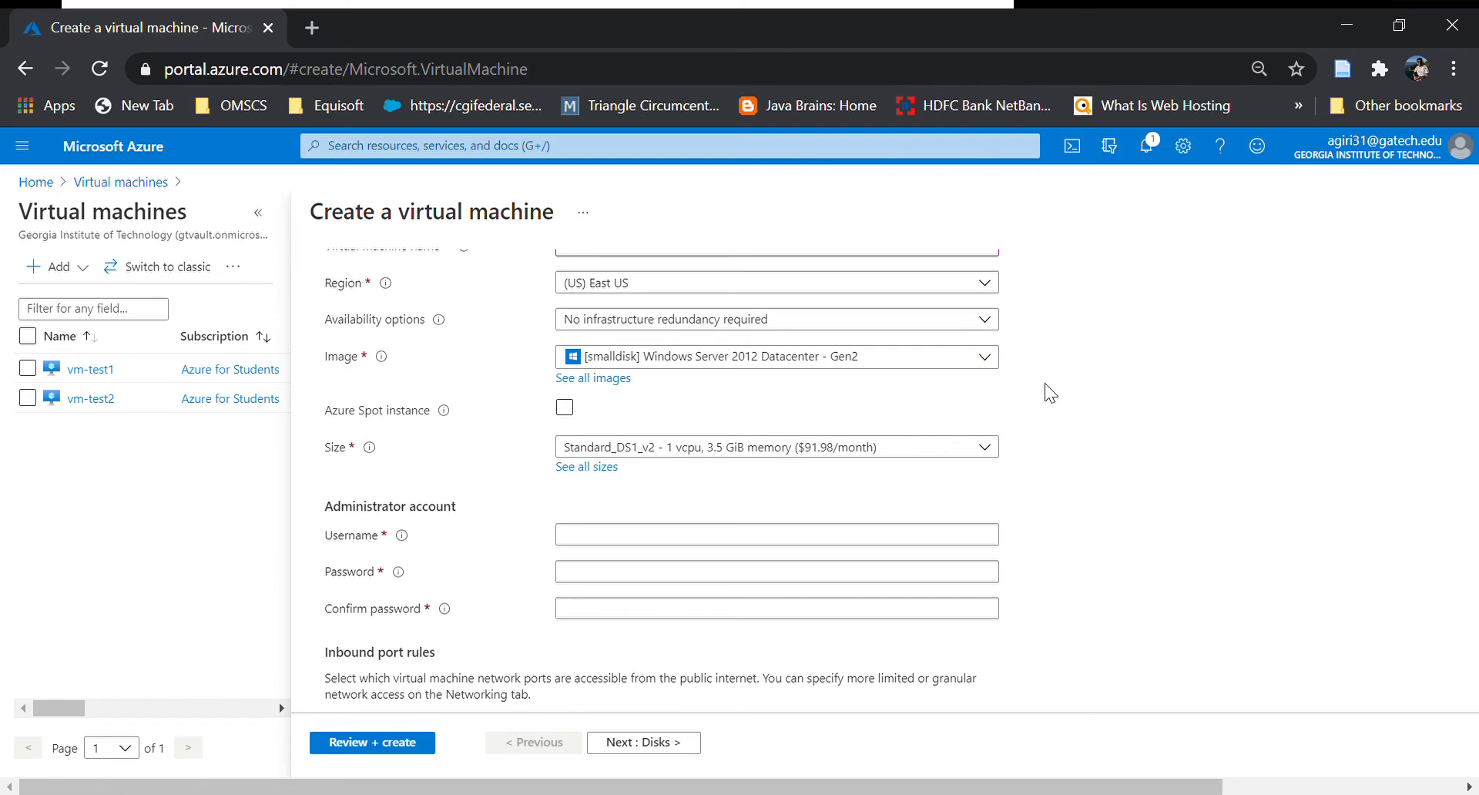
left_click(755, 449)
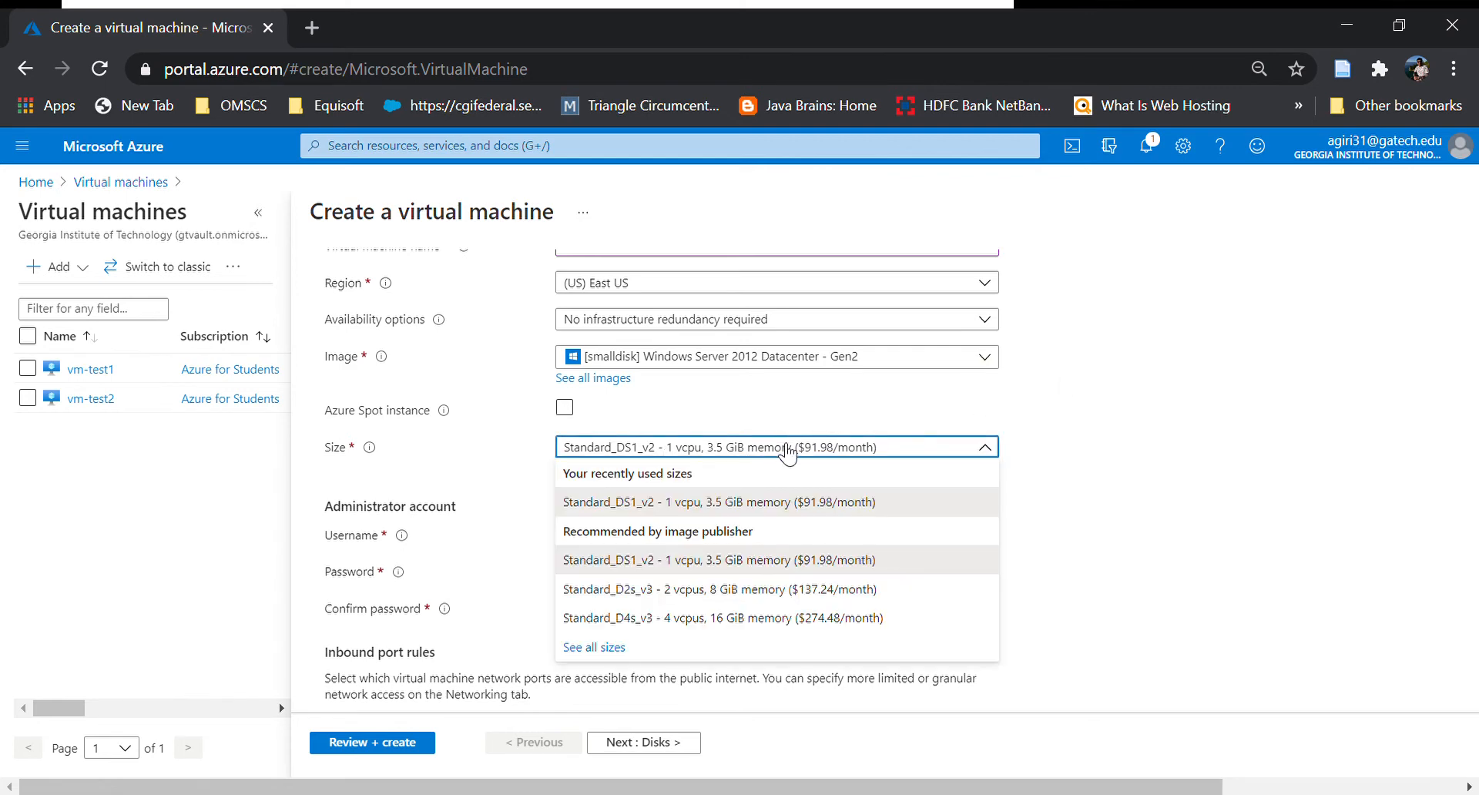
left_click(1108, 455)
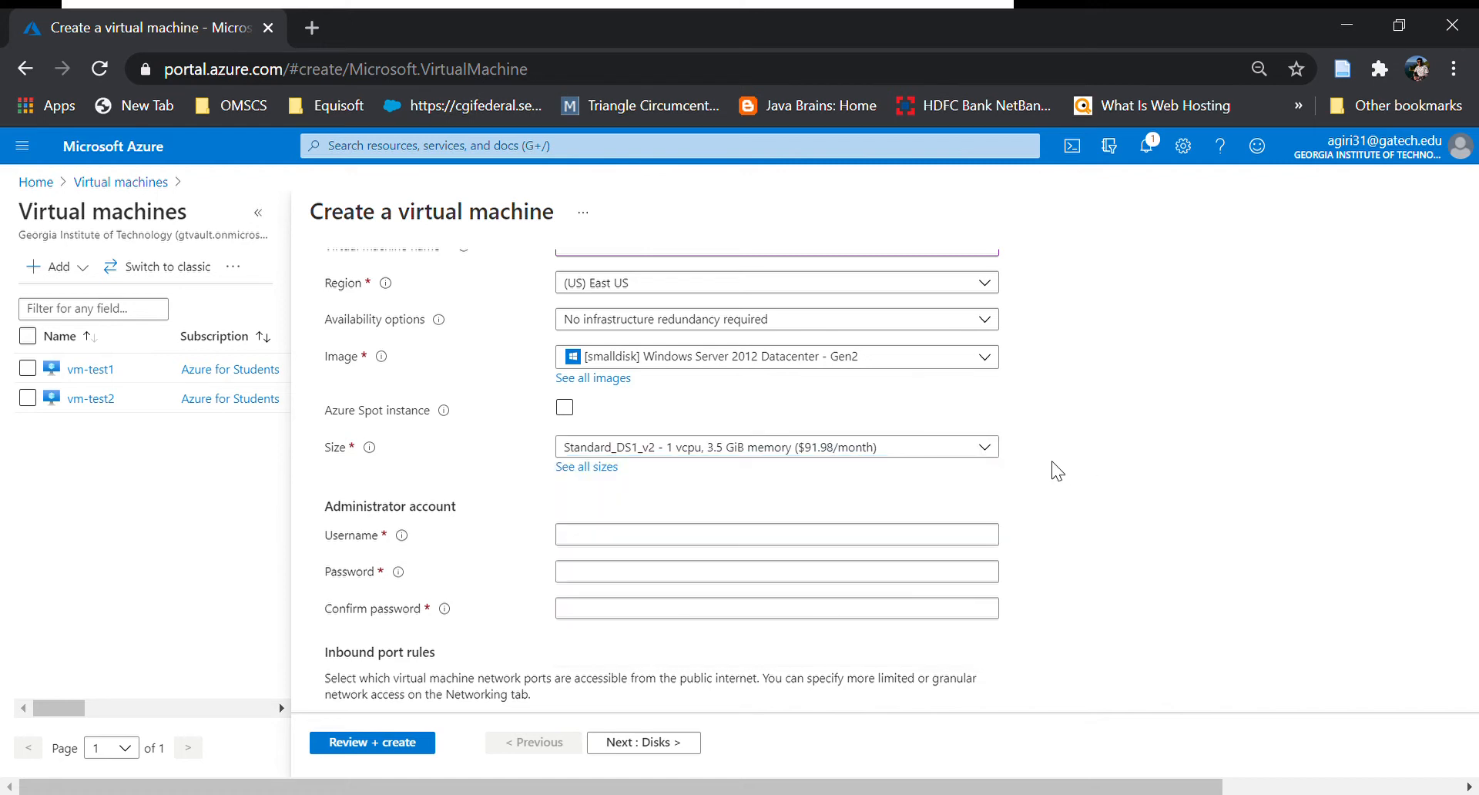
left_click(687, 544)
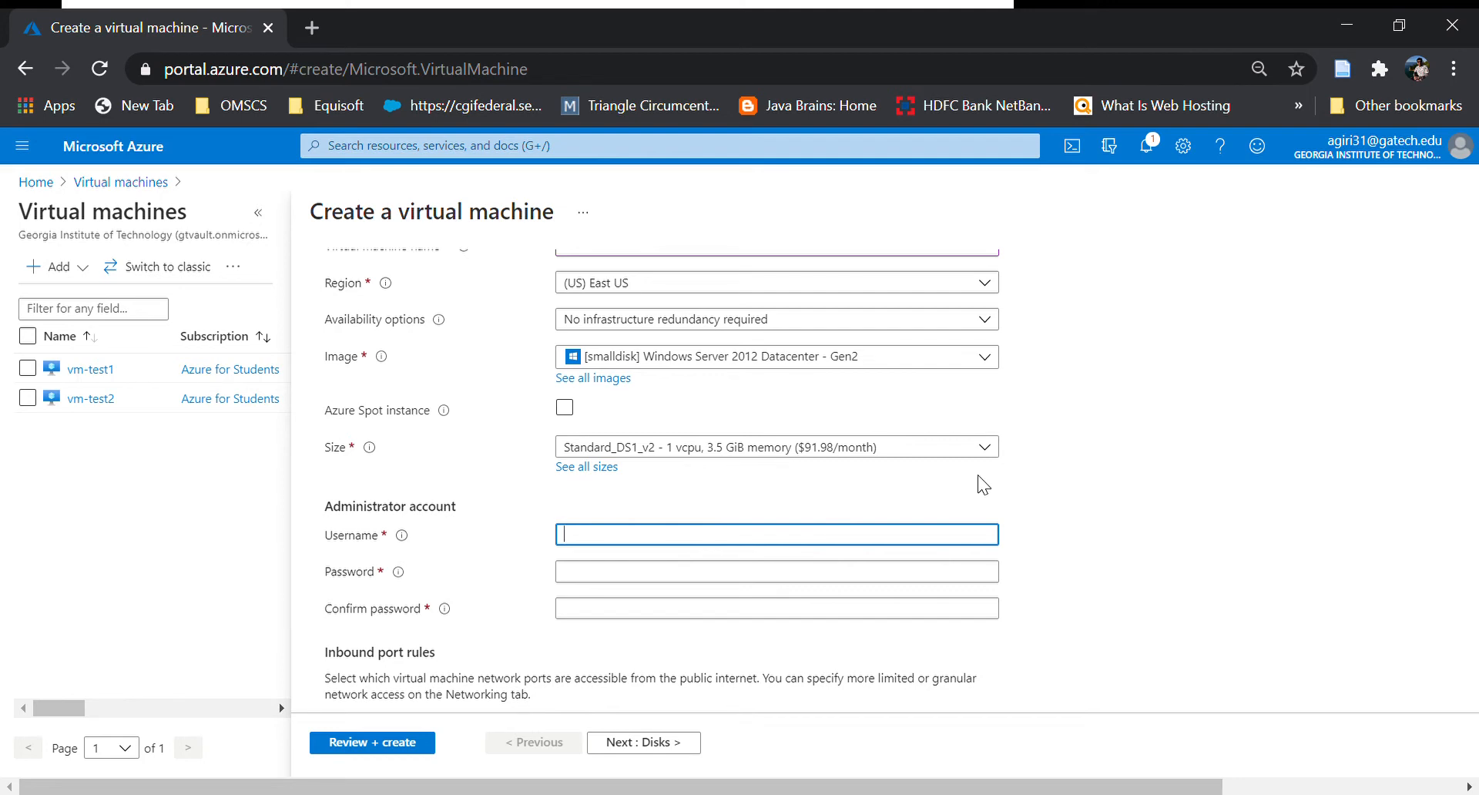
Enter the administrator username, a password and its matching confirmation, then continue to Disks.
type("agiri31")
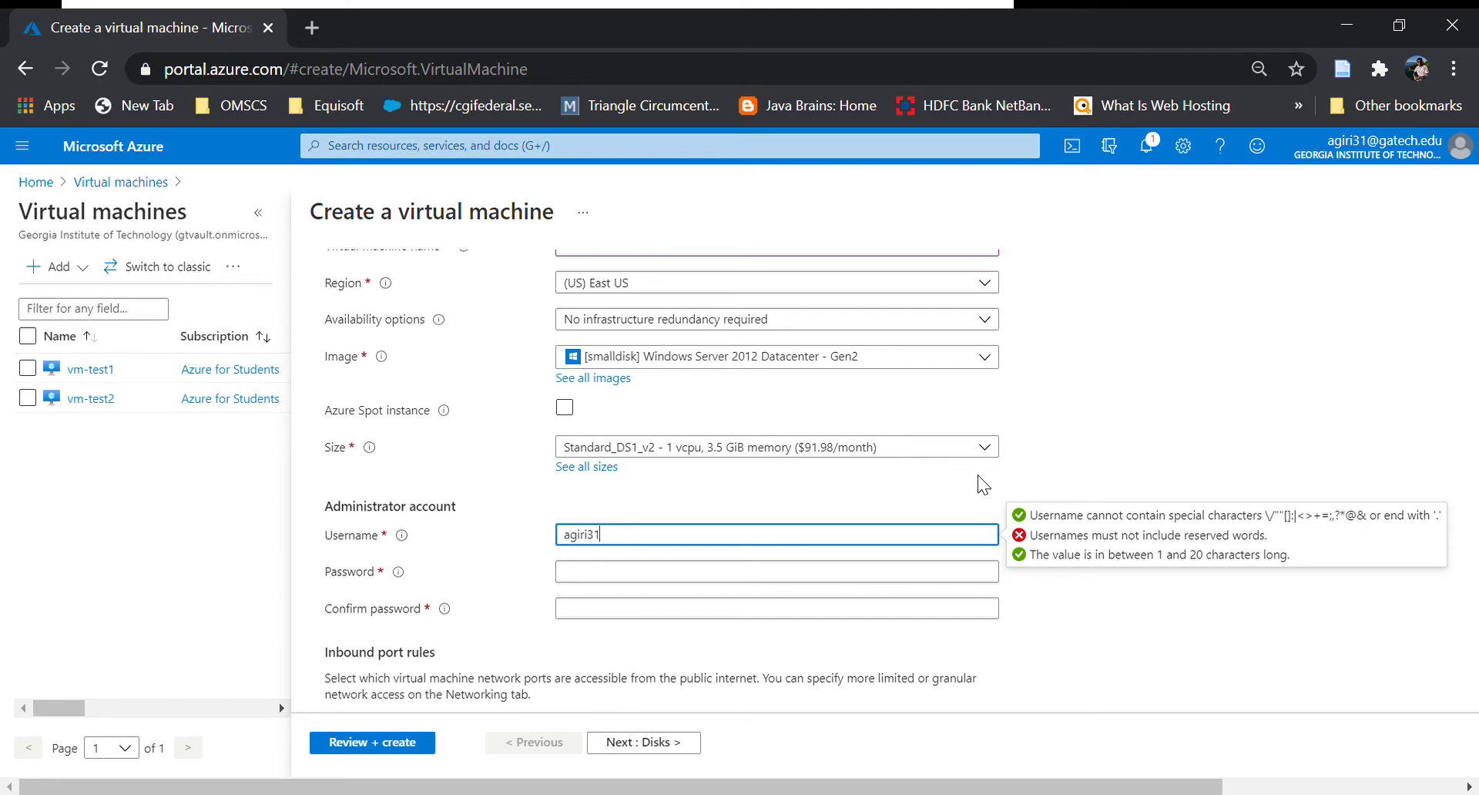
key("Tab")
type("••")
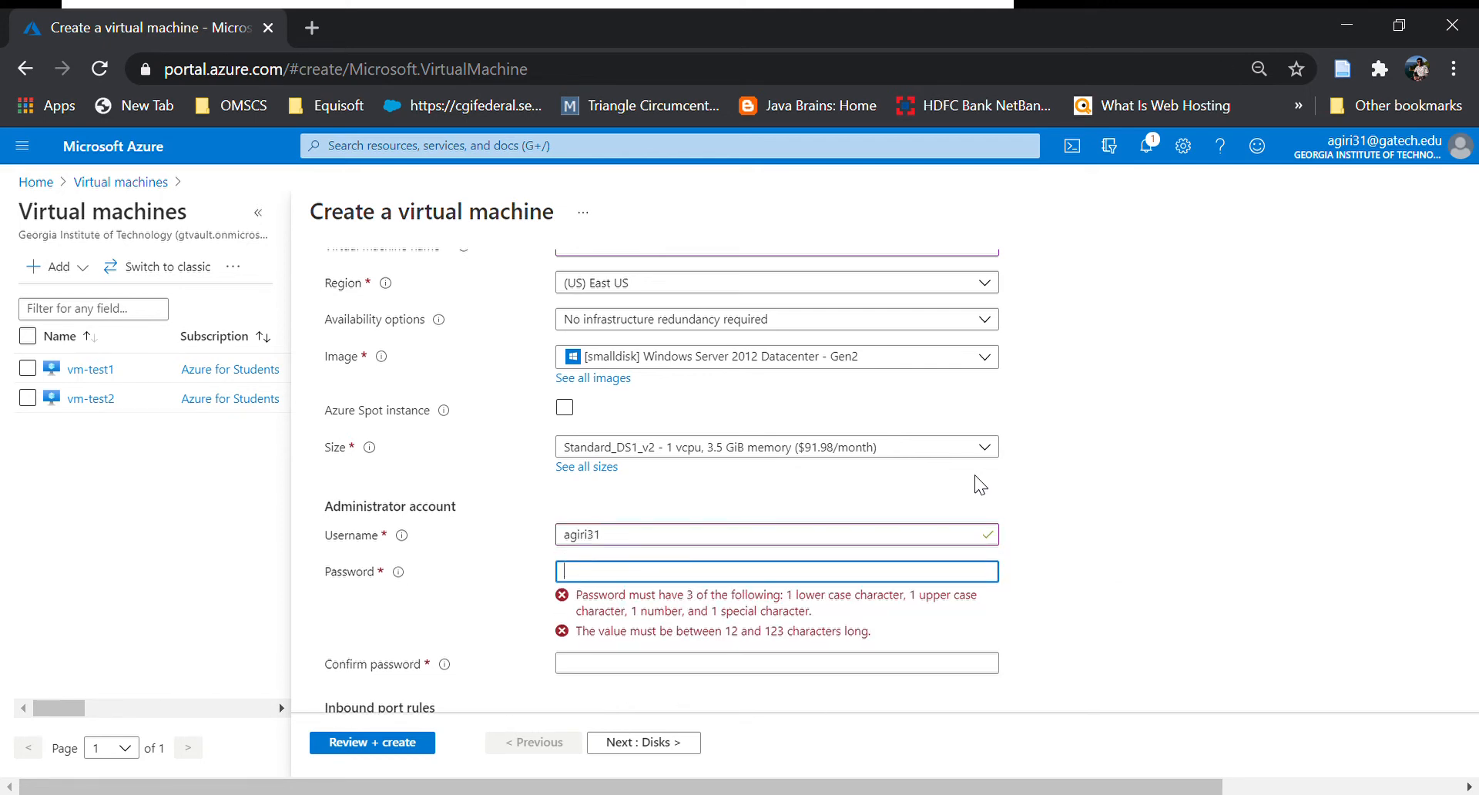
type("••••")
key("BackSpace")
key("BackSpace")
key("BackSpace")
key("BackSpace")
type("••••••••••••••")
key("Tab")
type("••••••••••••••")
scroll(961, 482, "down", 4)
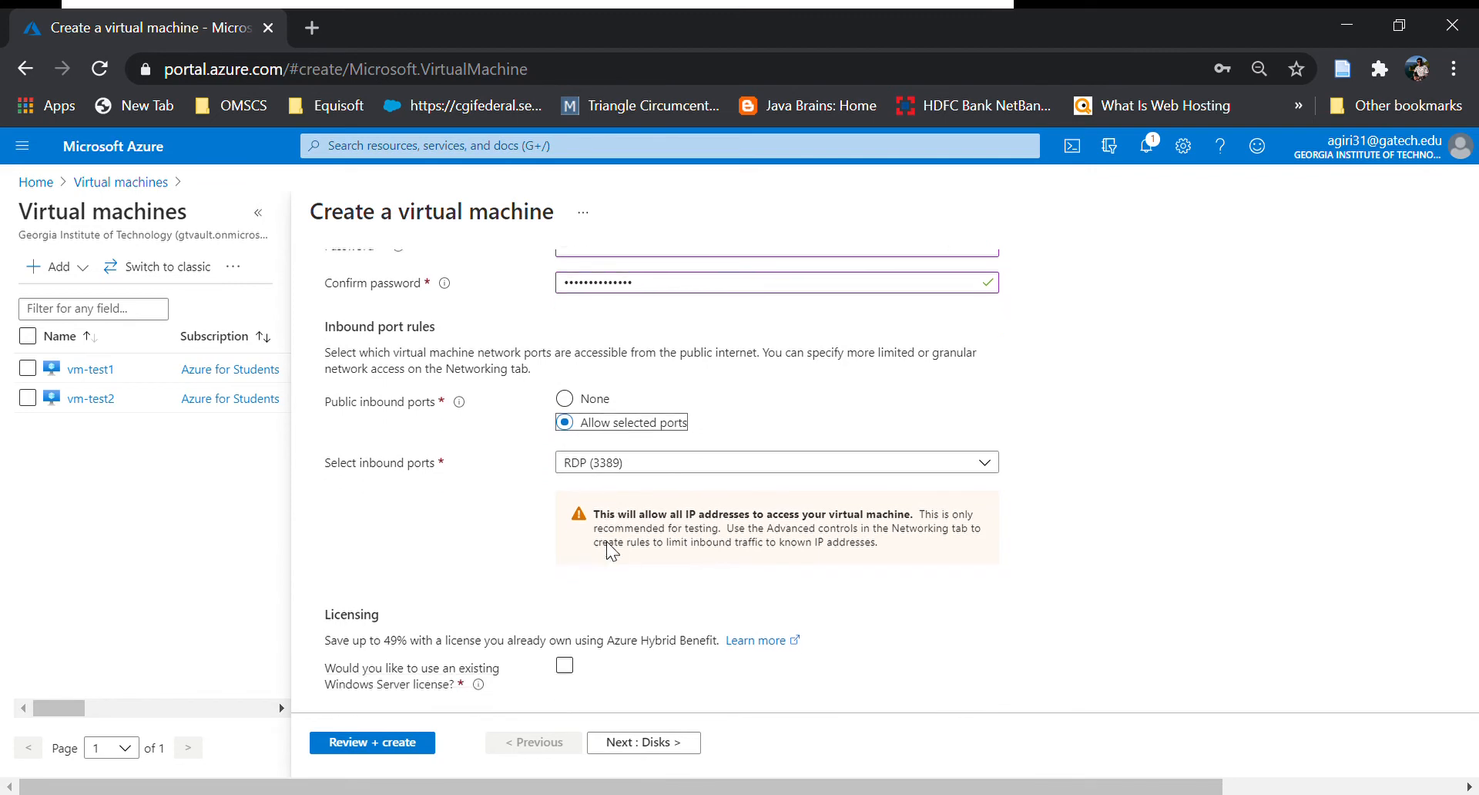
scroll(620, 536, "down", 1)
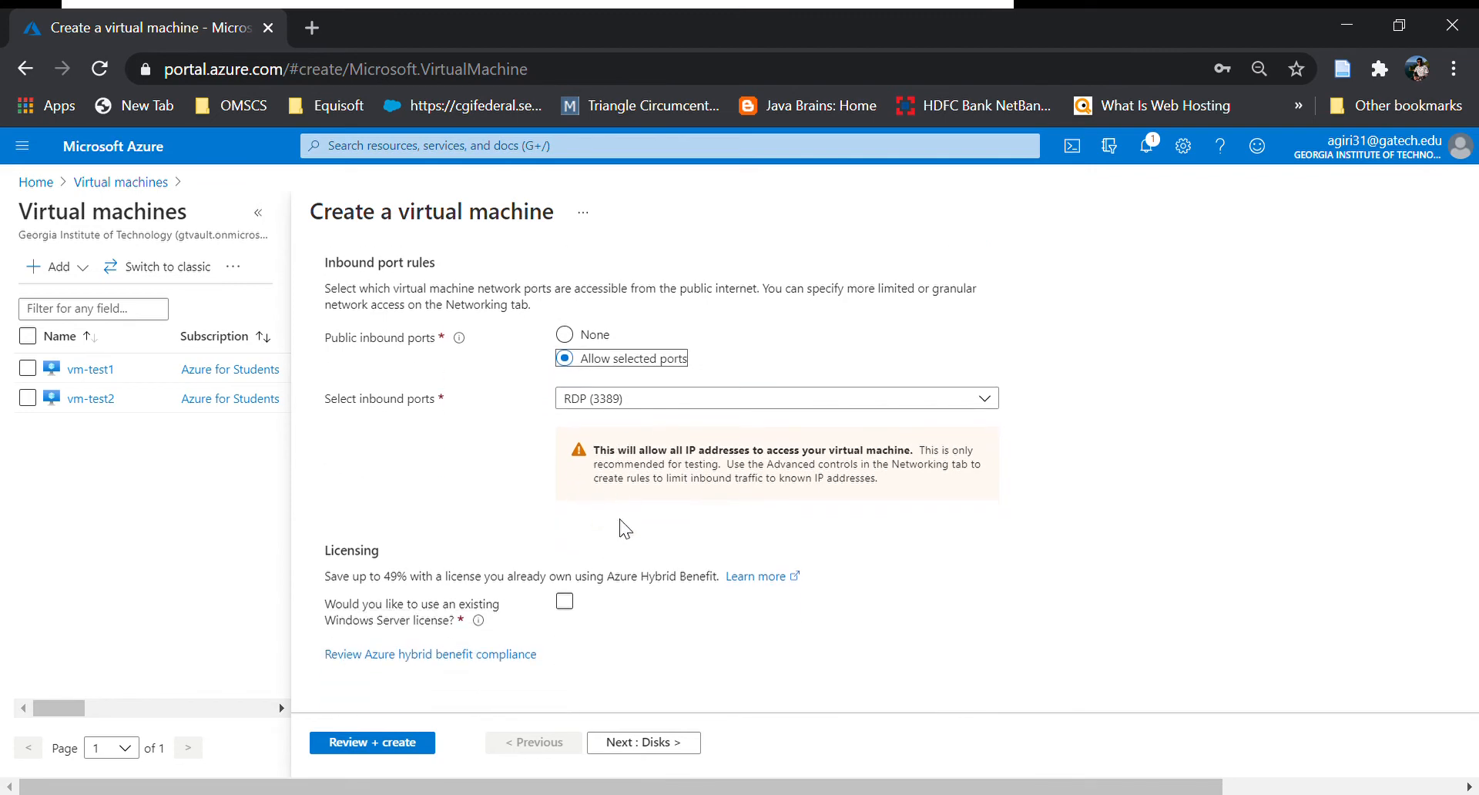
left_click(662, 743)
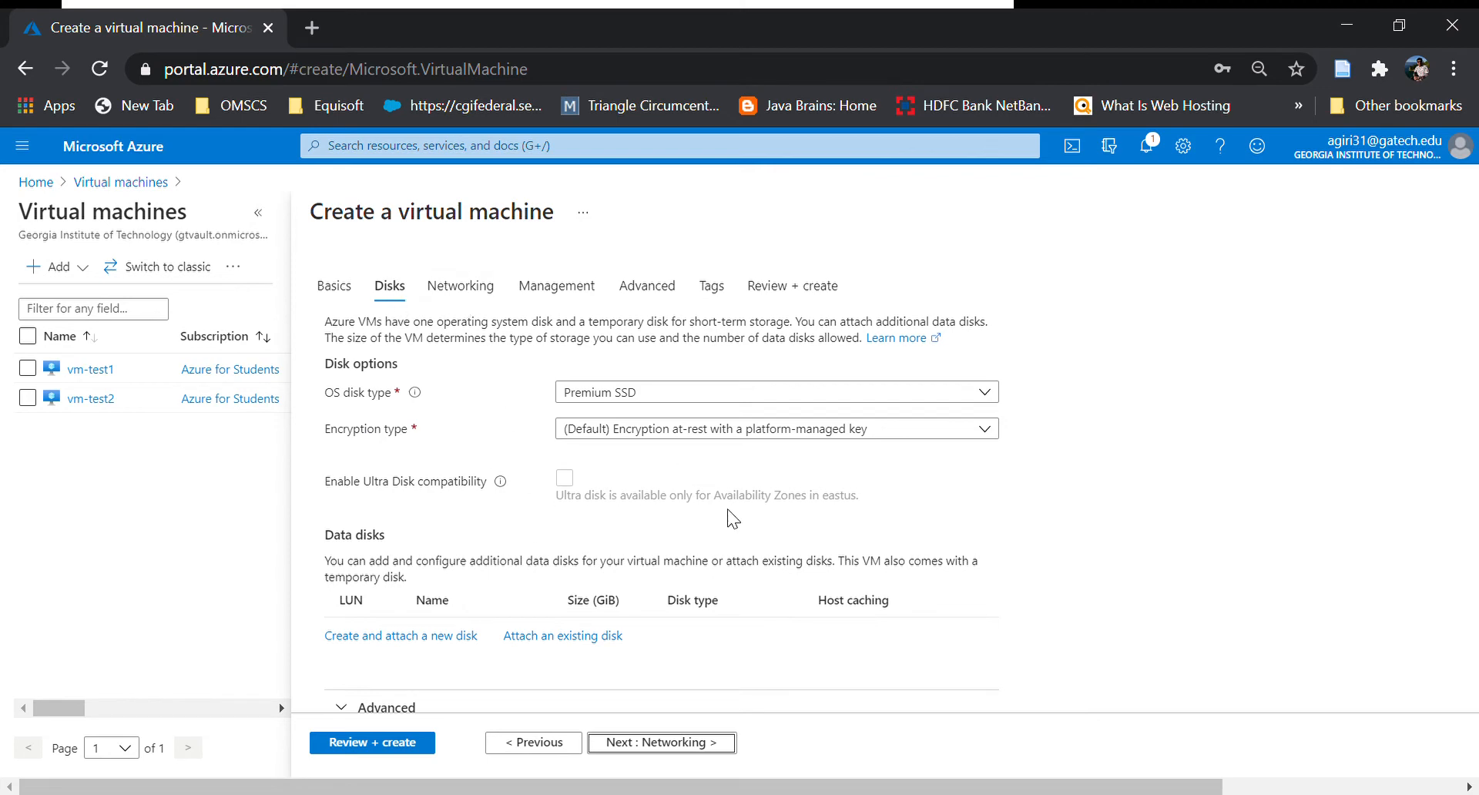
Leave the OS disk type at Premium SSD and proceed to the Networking tab.
left_click(748, 393)
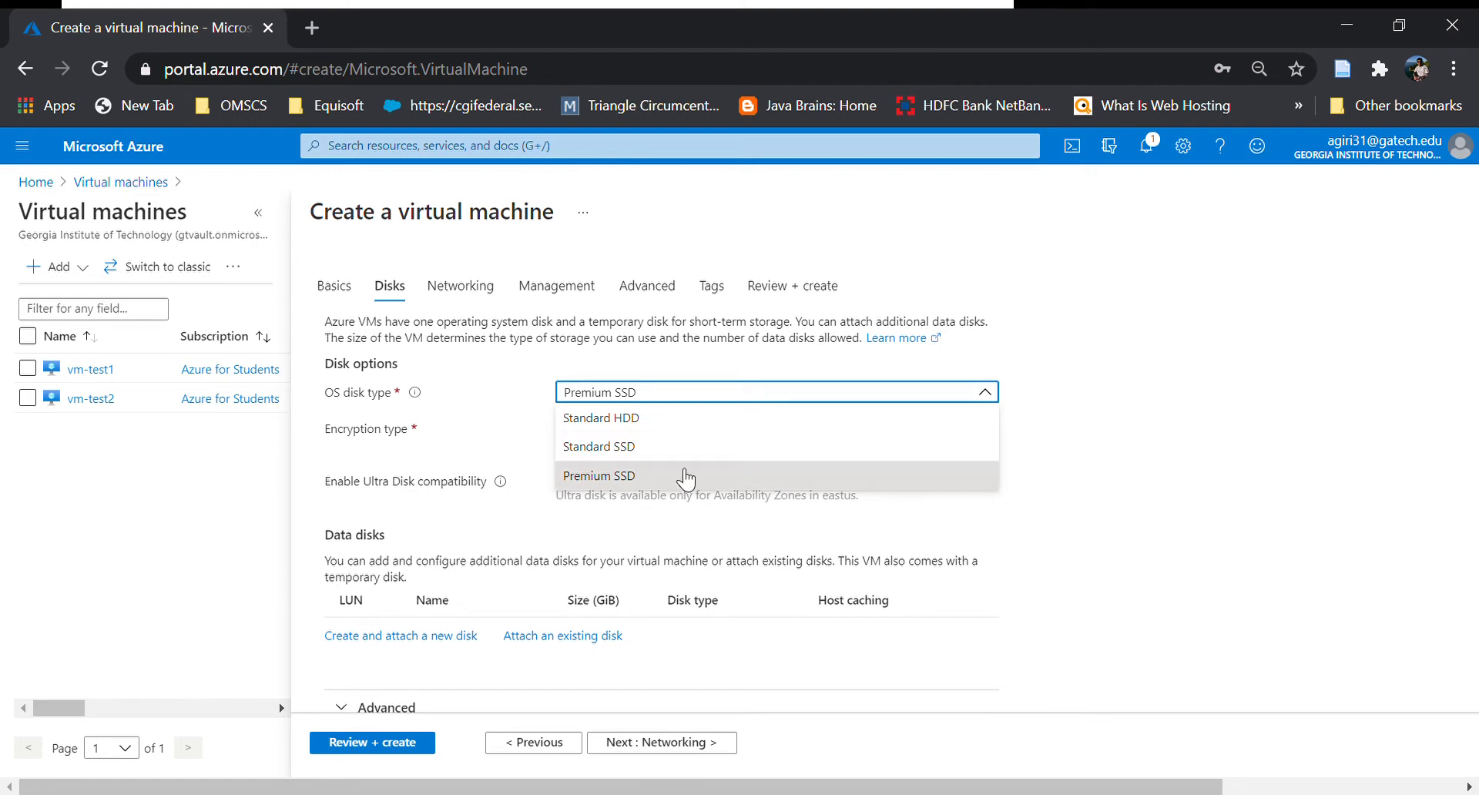
left_click(1238, 446)
scroll(759, 507, "down", 1)
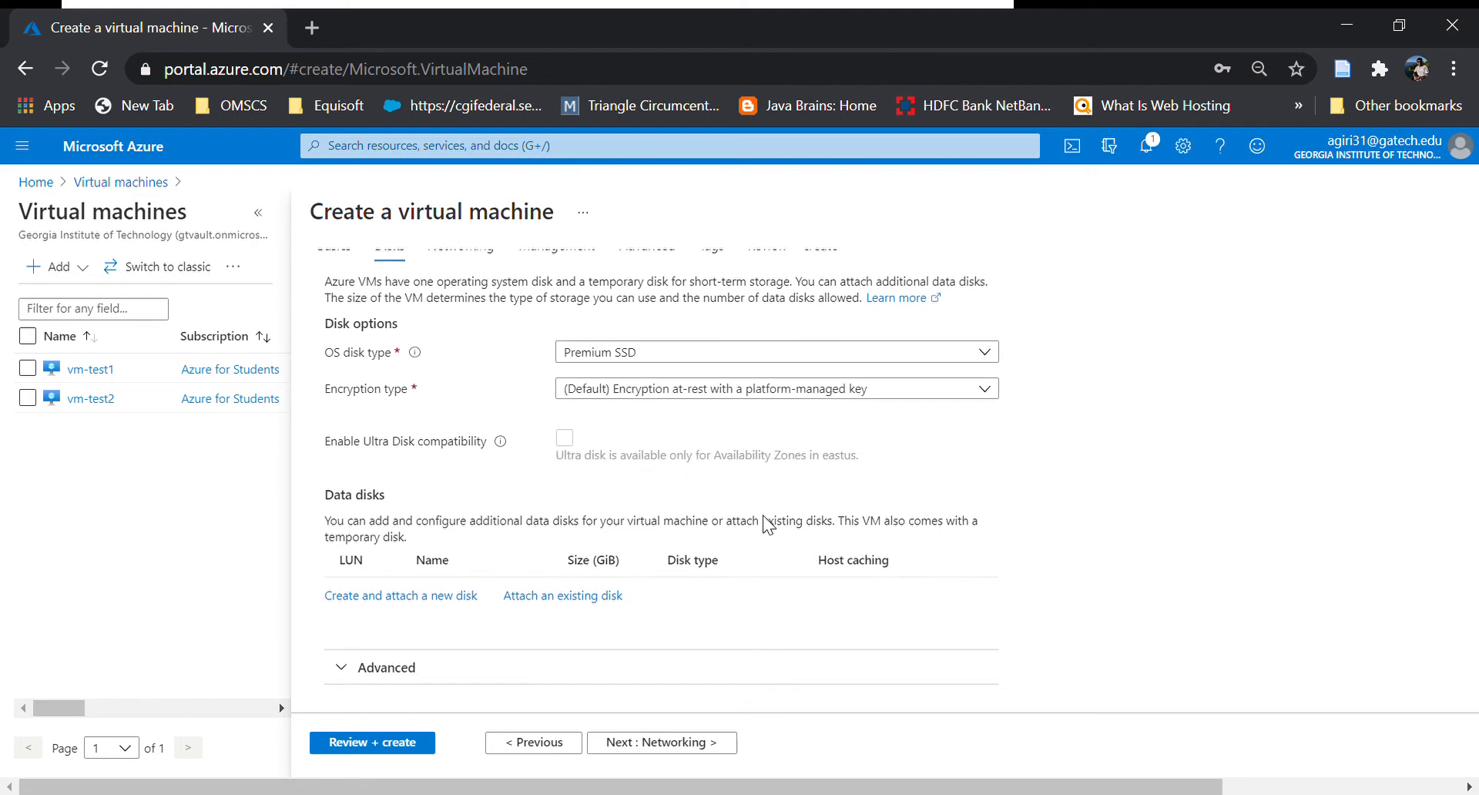
left_click(650, 743)
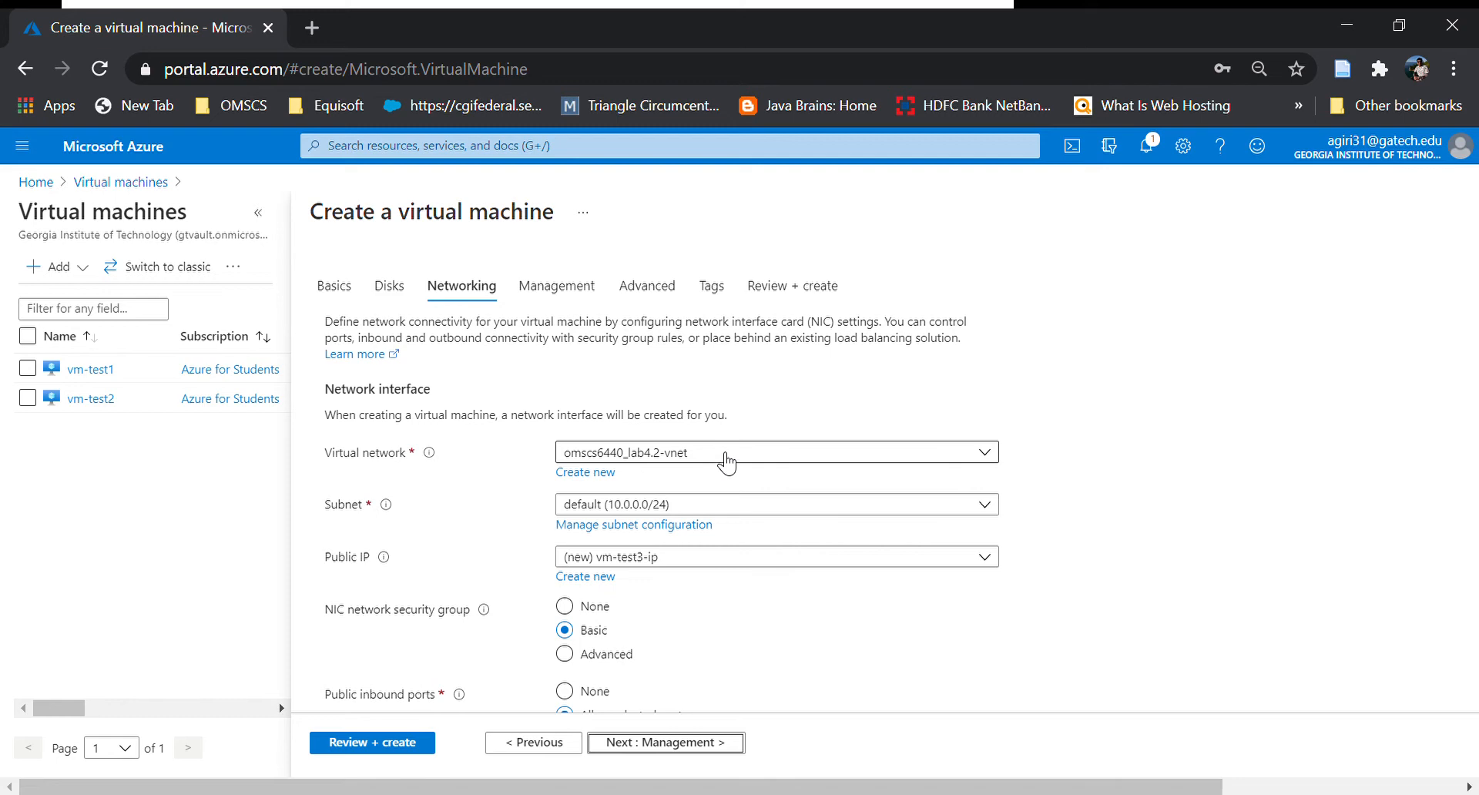
Keep subnet default (10.0.0.0/24) and allow only RDP (3389) as a public inbound port.
left_click(720, 509)
left_click(764, 511)
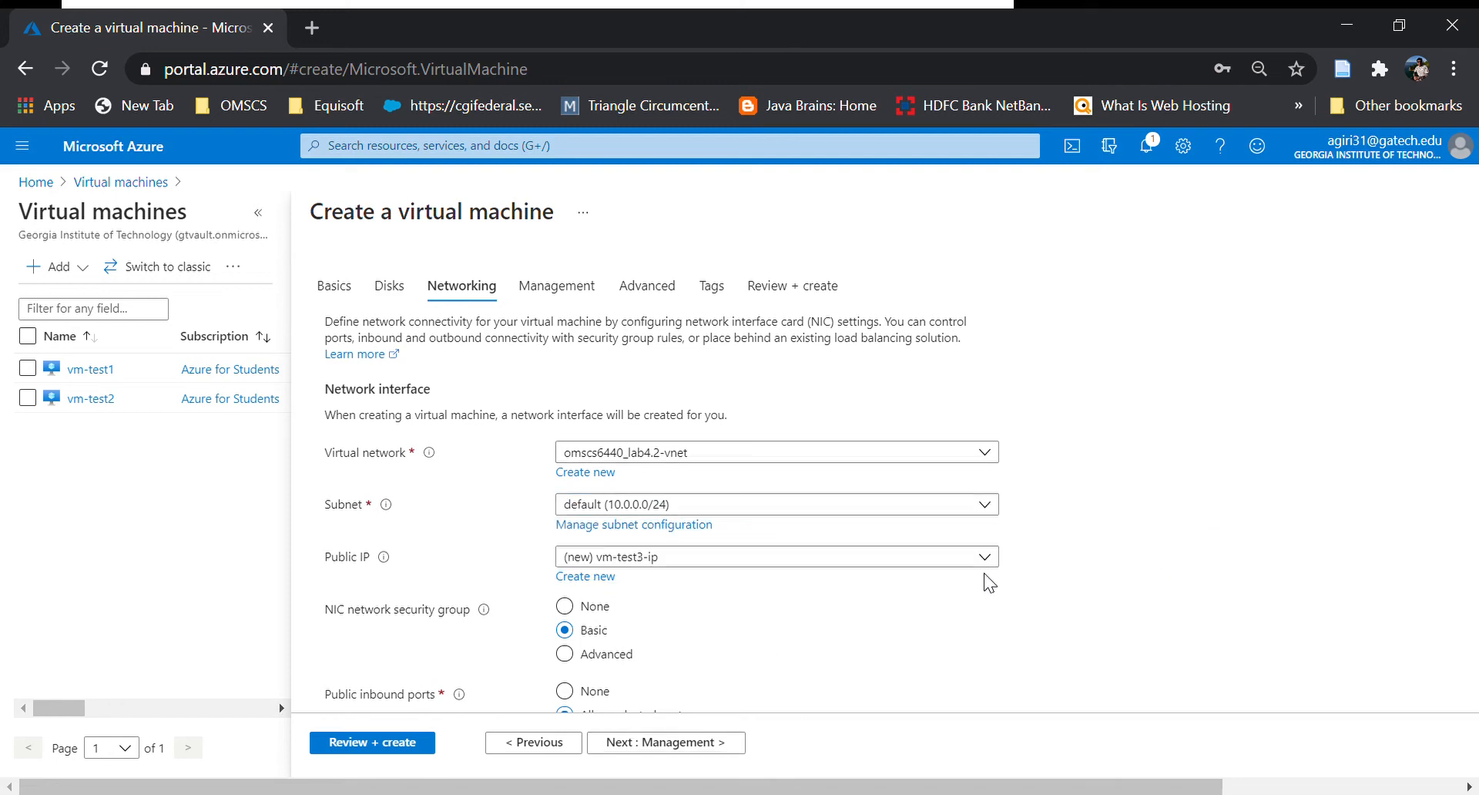
scroll(817, 593, "down", 3)
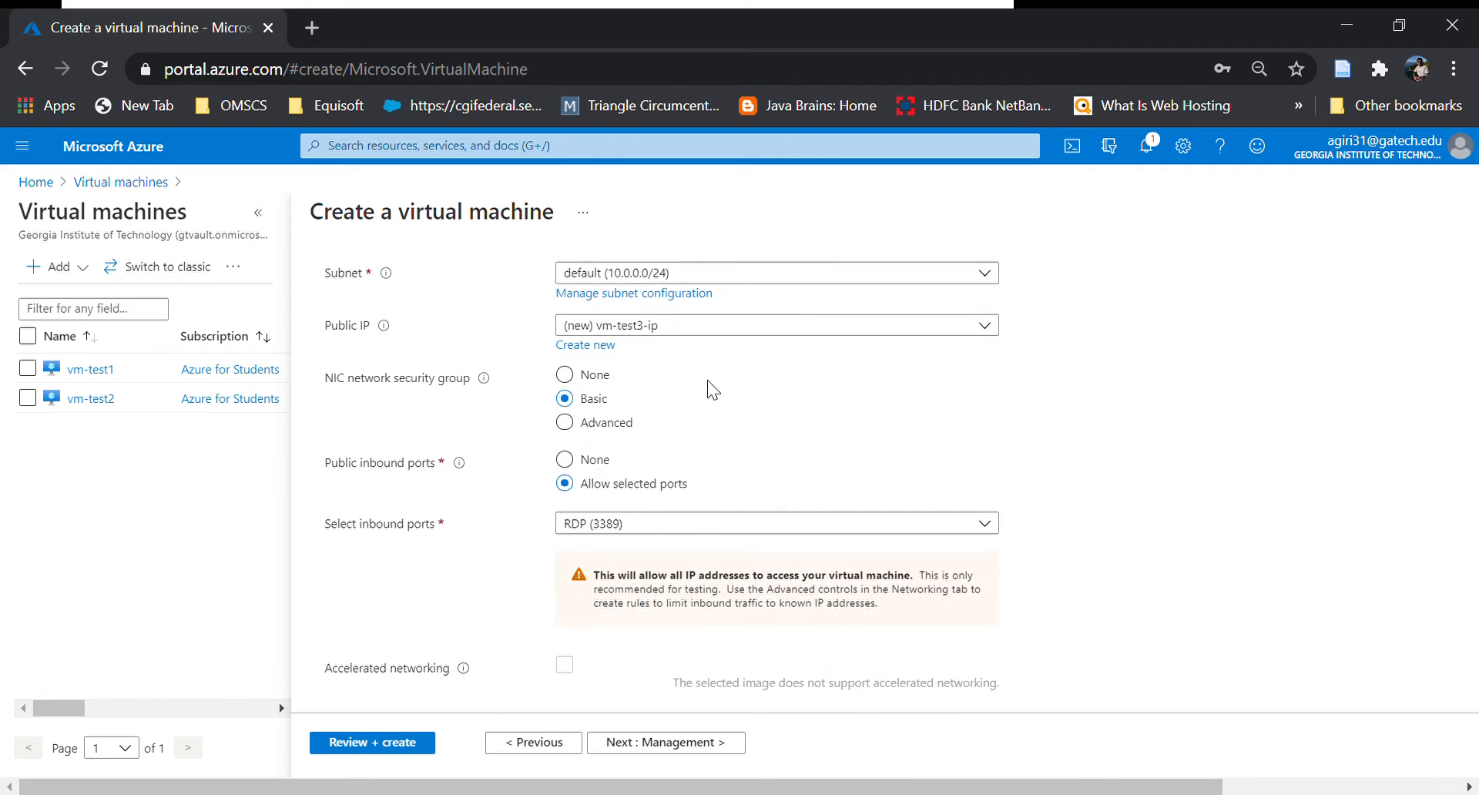
left_click(688, 526)
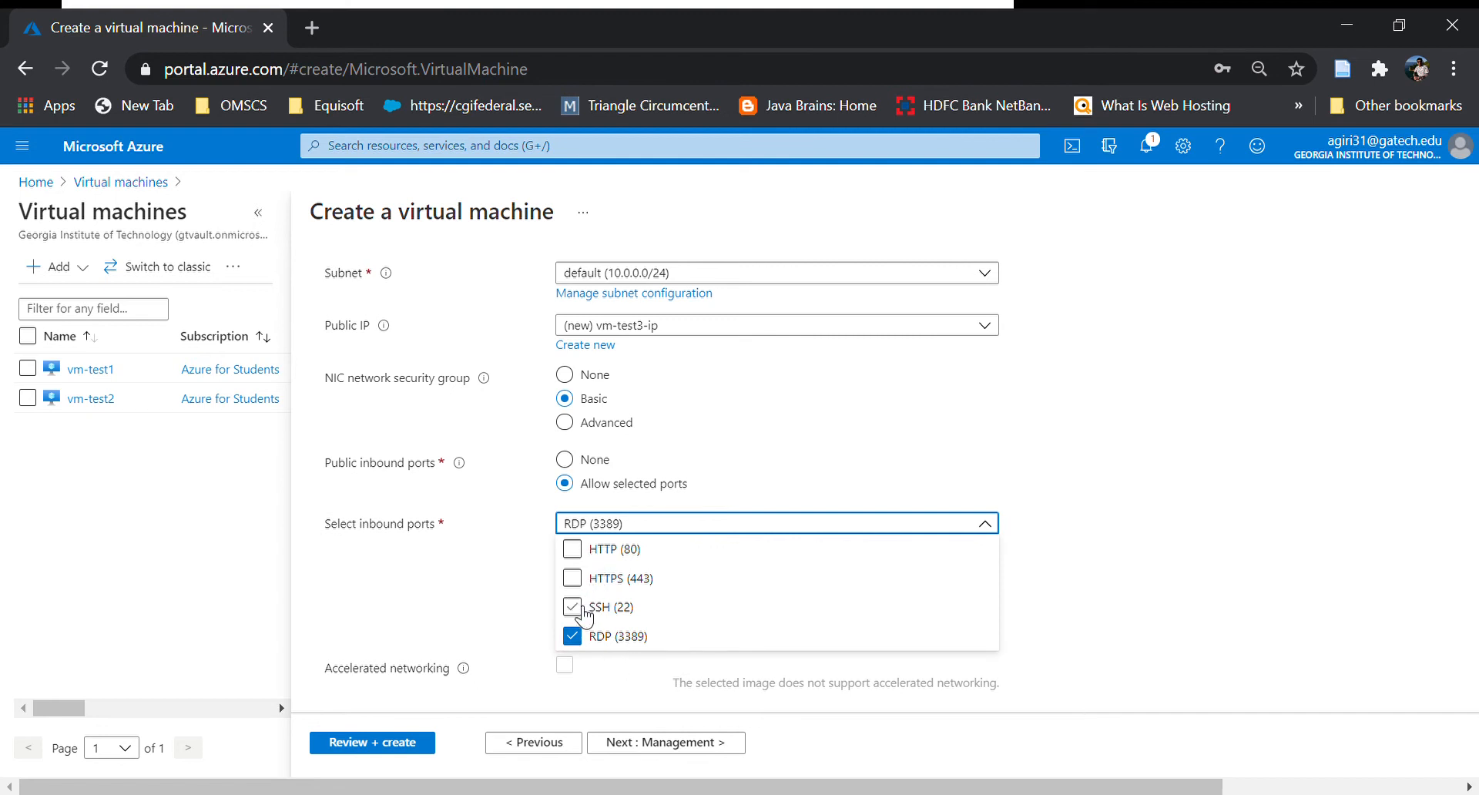
left_click(492, 589)
scroll(829, 643, "down", 2)
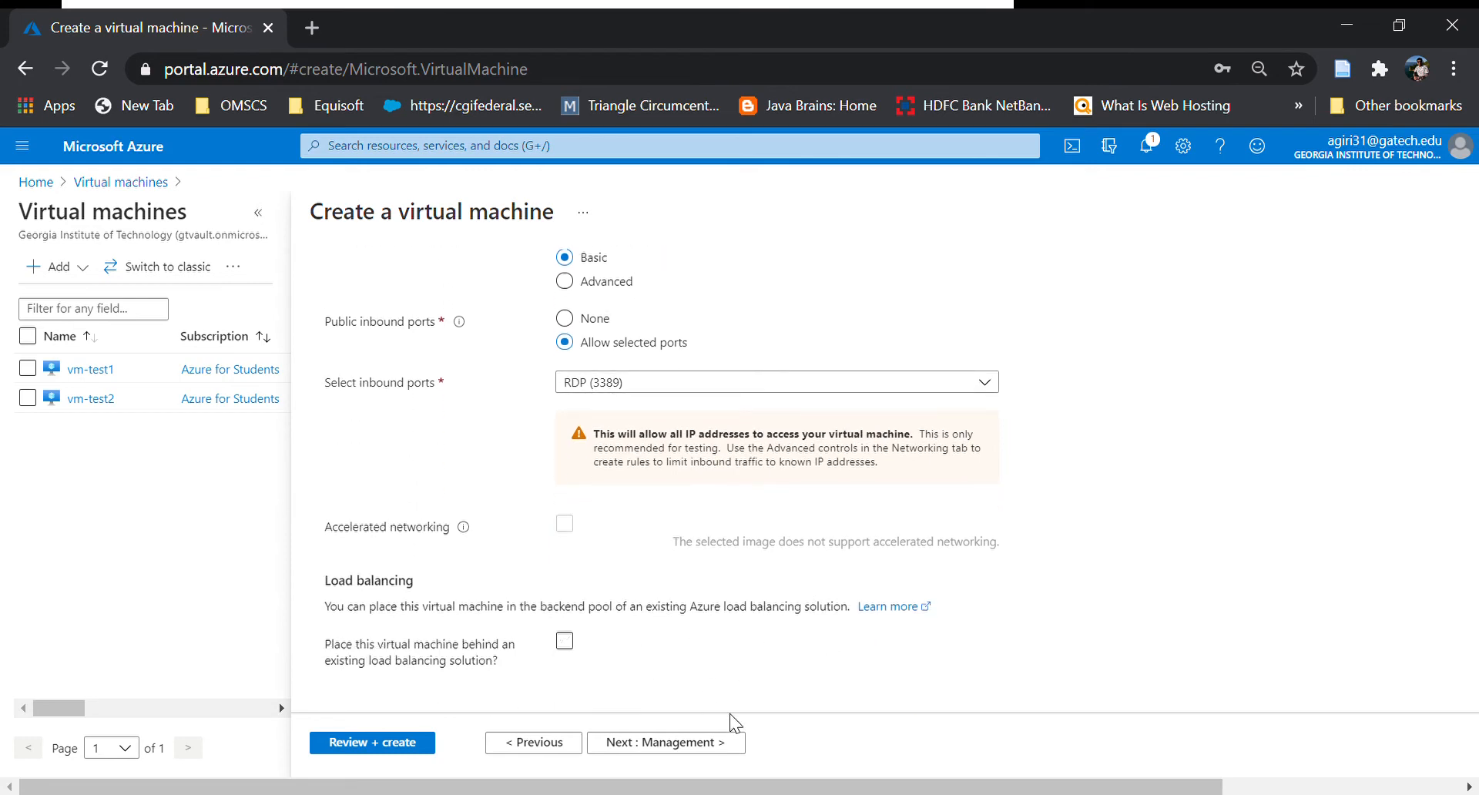
Leave Management defaults (managed boot diagnostics, auto-shutdown off) and continue to Advanced.
left_click(721, 744)
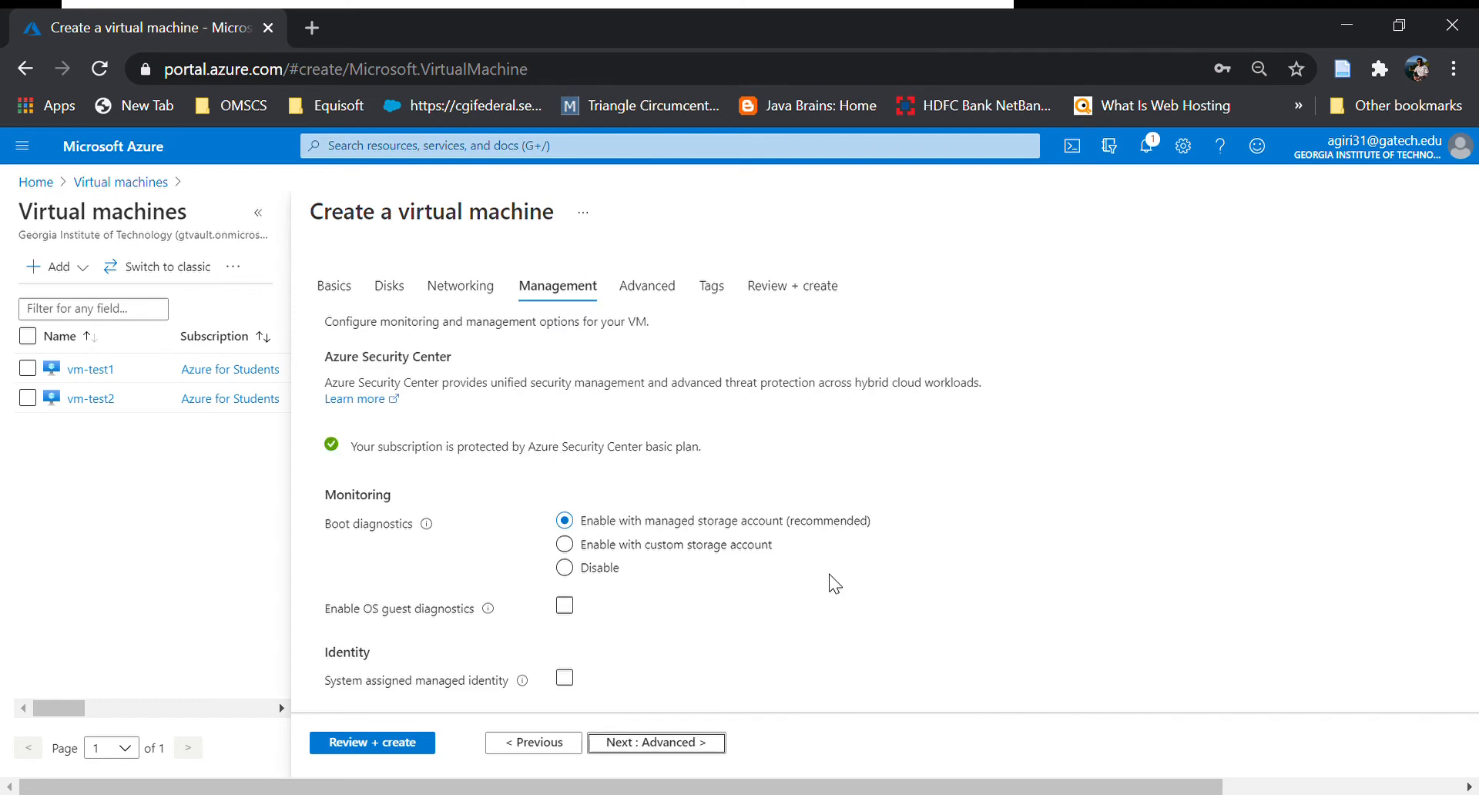
scroll(815, 598, "down", 3)
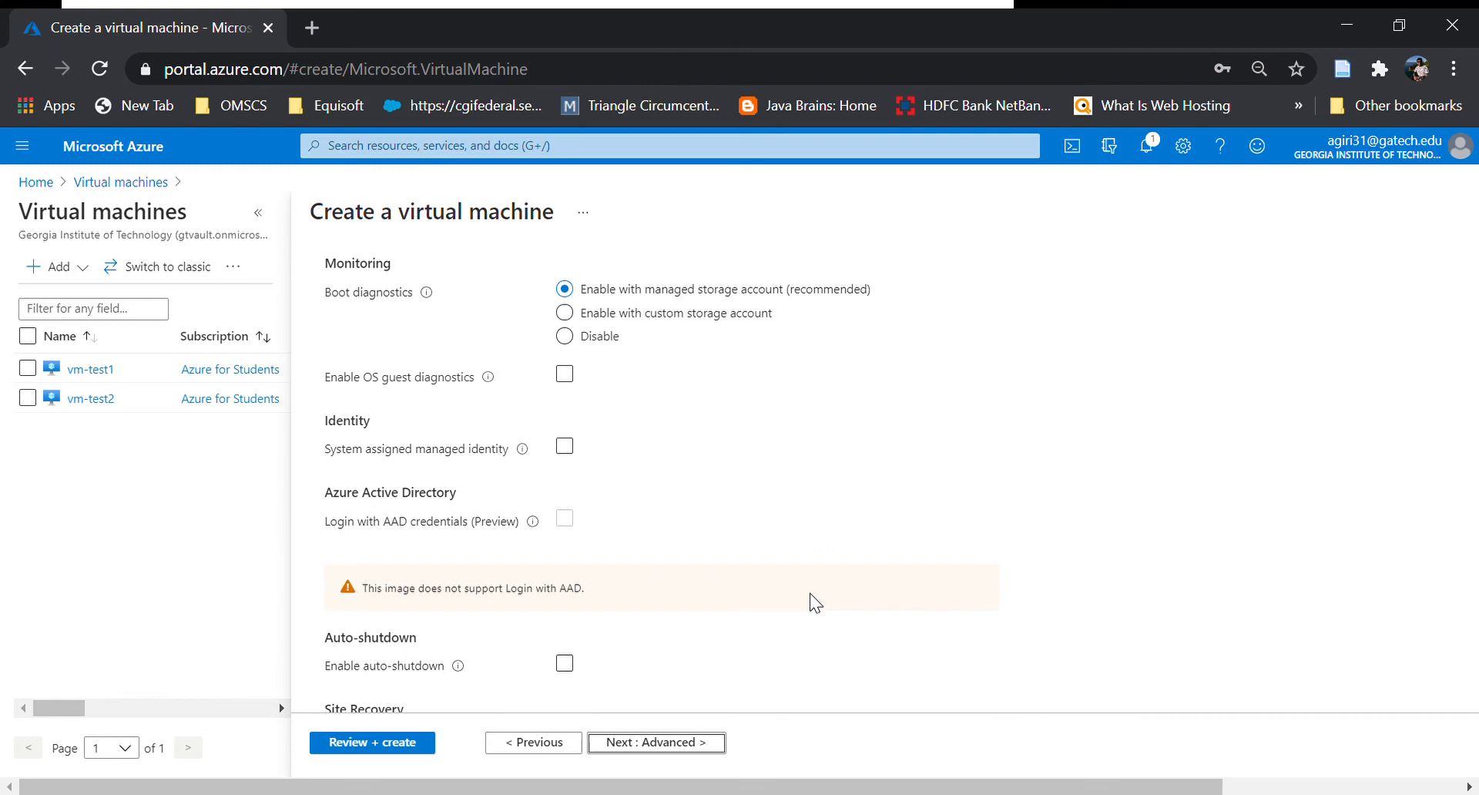
scroll(815, 602, "down", 2)
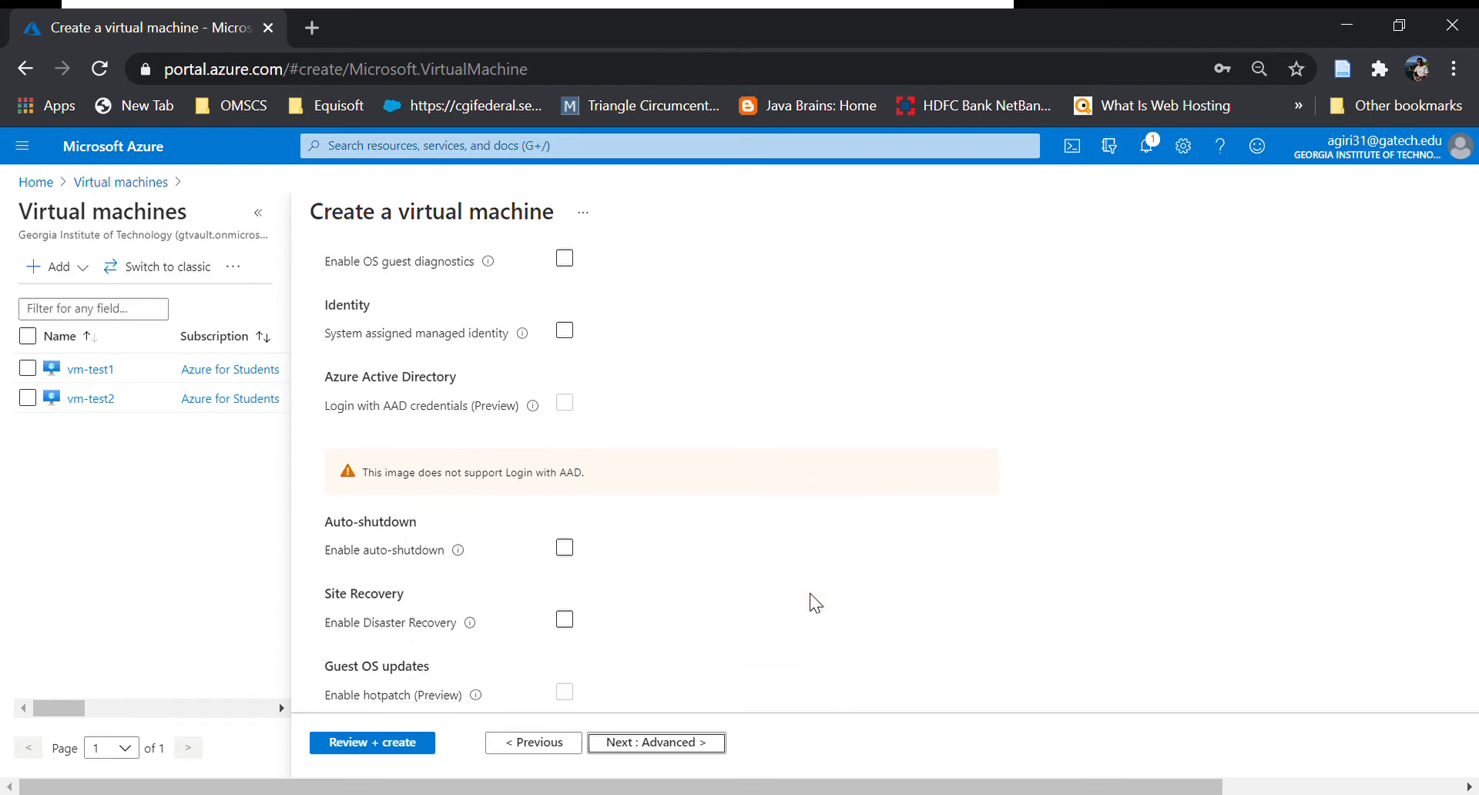
scroll(816, 602, "down", 1)
scroll(815, 603, "up", 4)
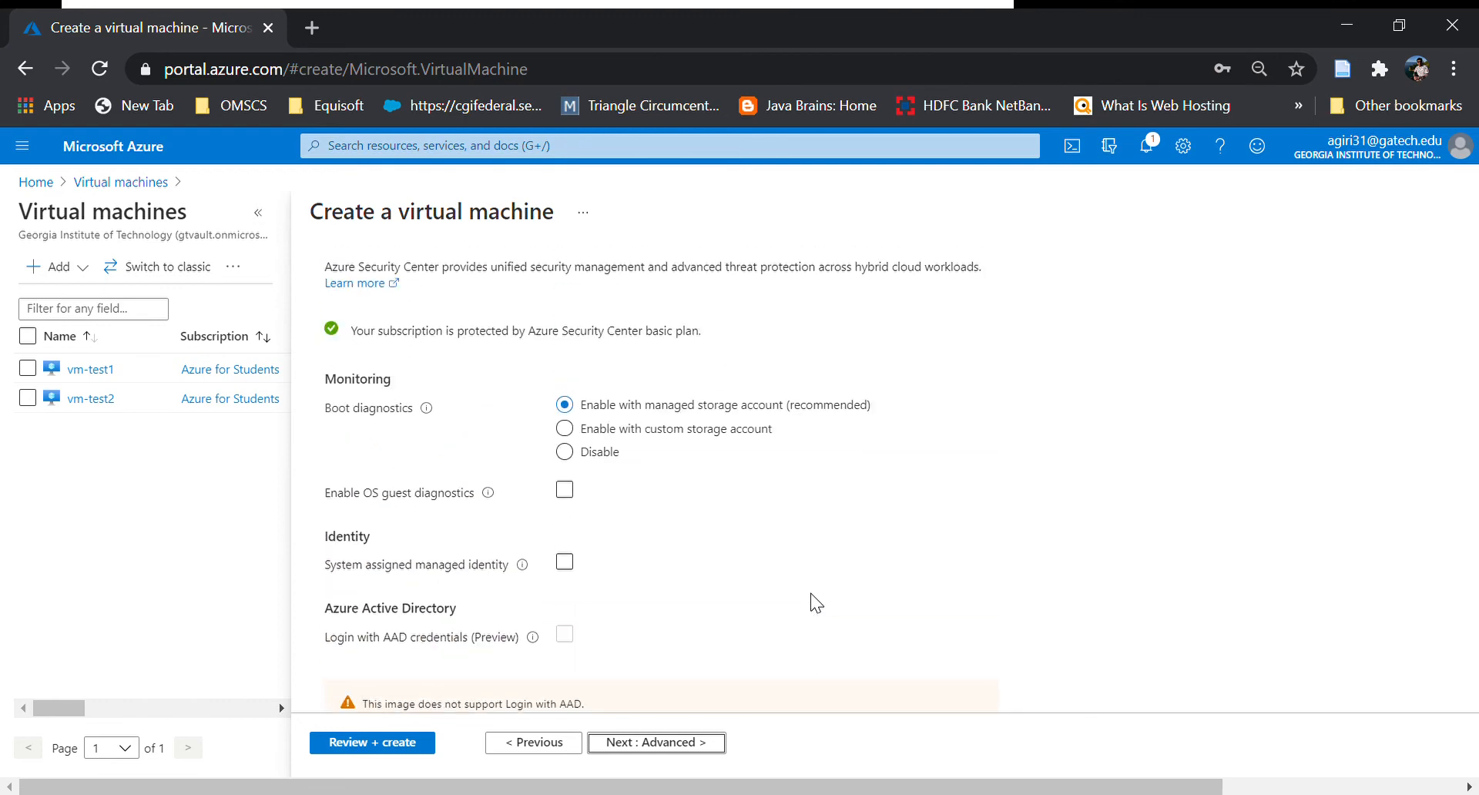
left_click(707, 743)
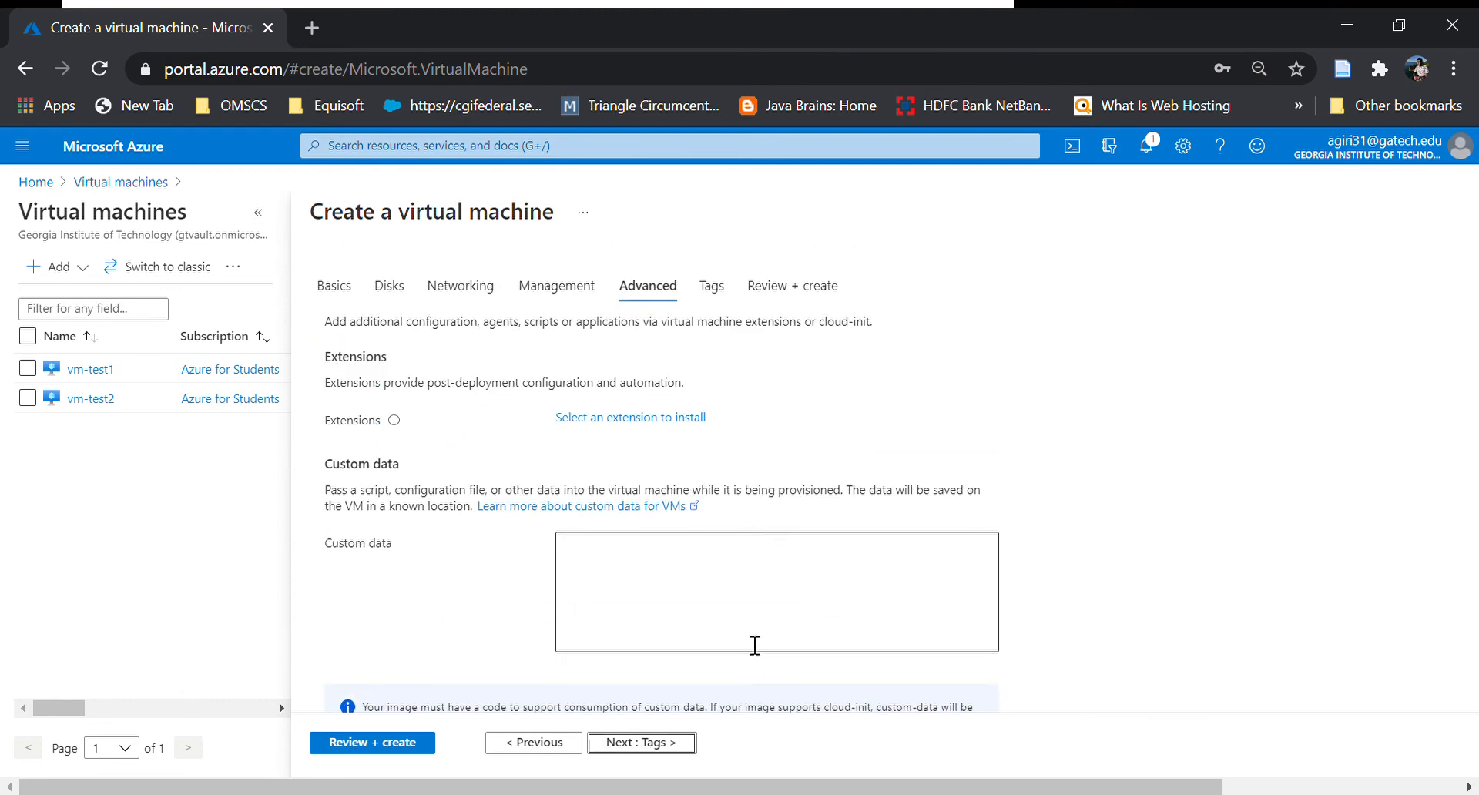
Add the tag enviorment = gatech_6440 and run Review + create validation.
left_click(673, 744)
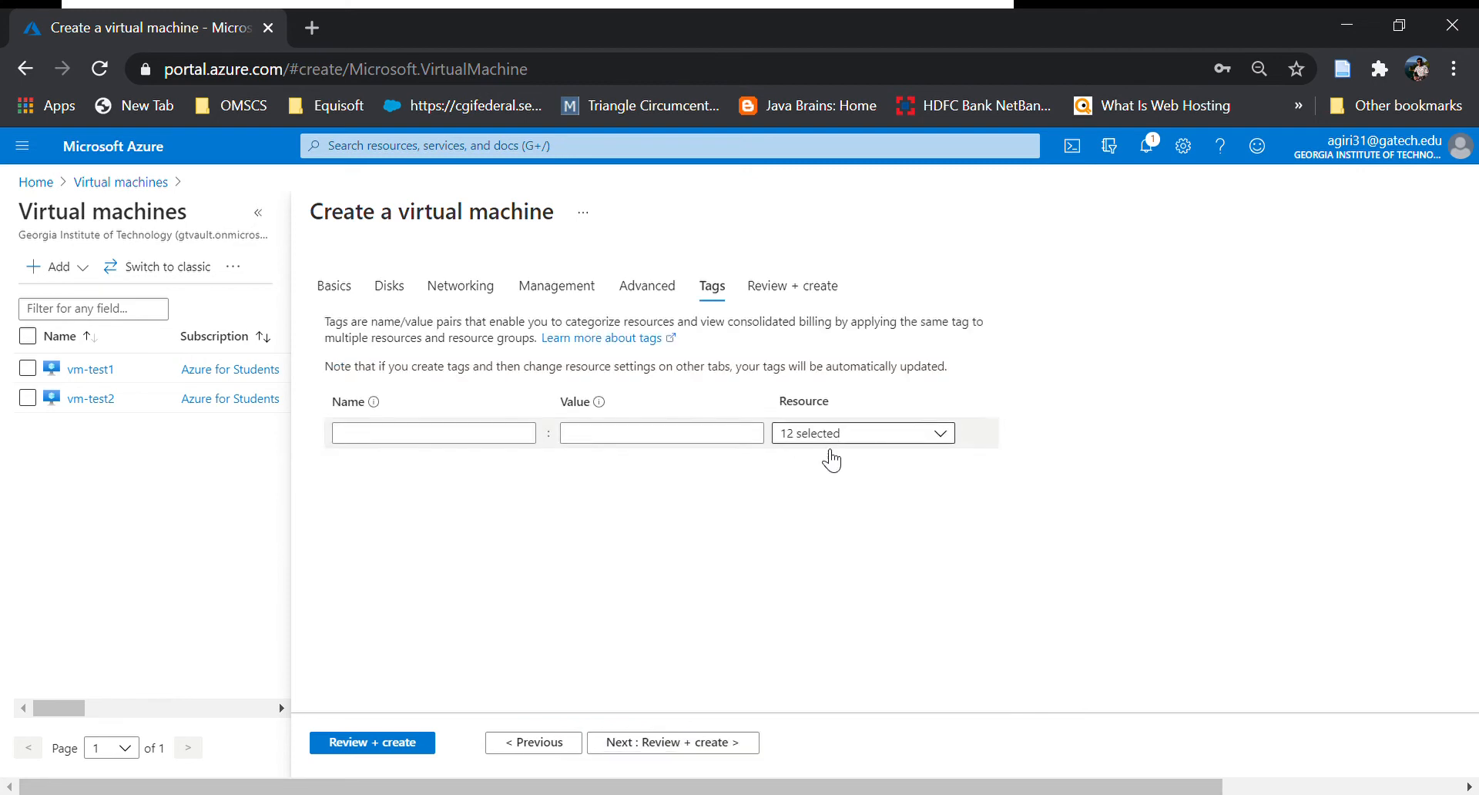
left_click(485, 444)
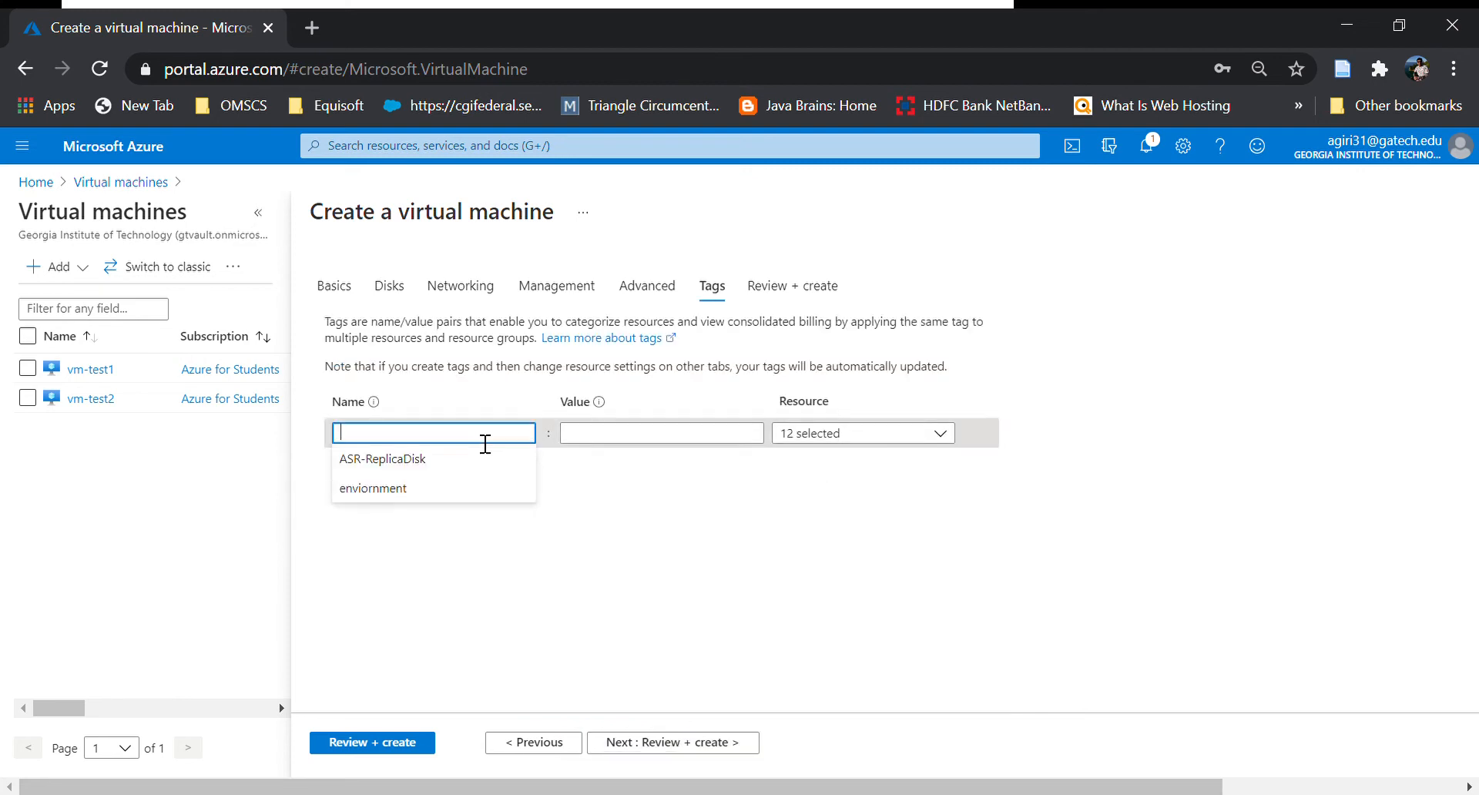
left_click(423, 488)
left_click(654, 434)
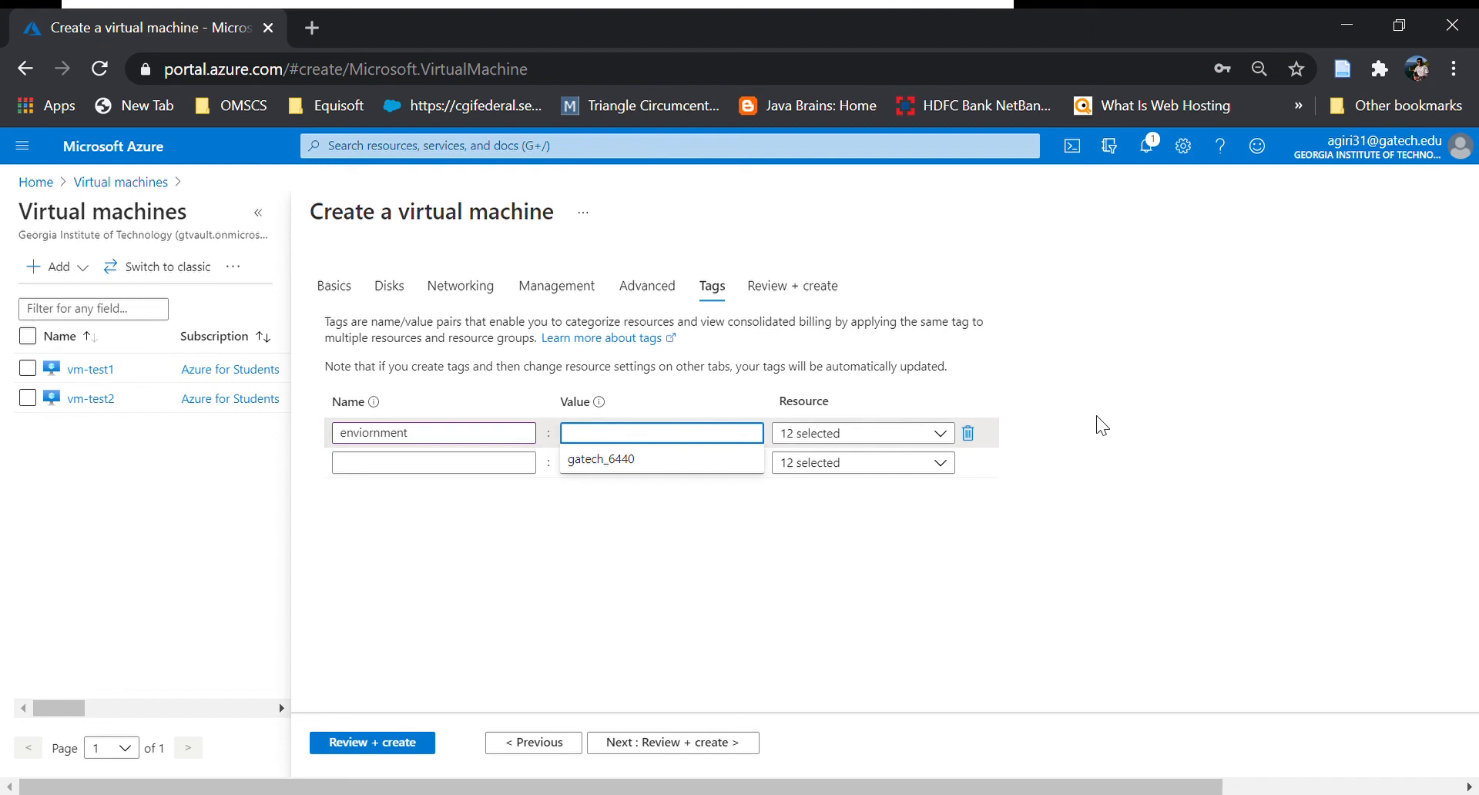
left_click(659, 461)
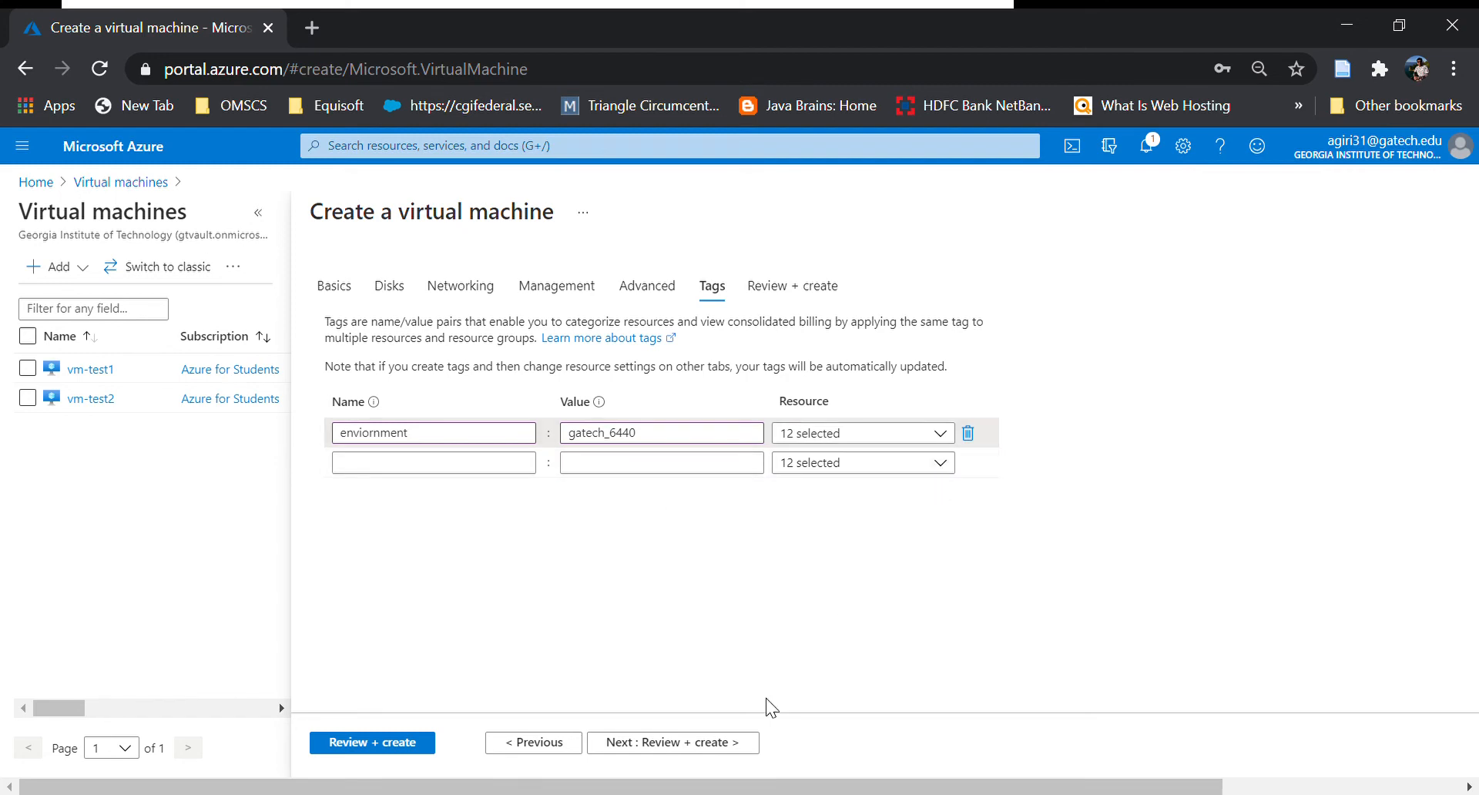
left_click(746, 743)
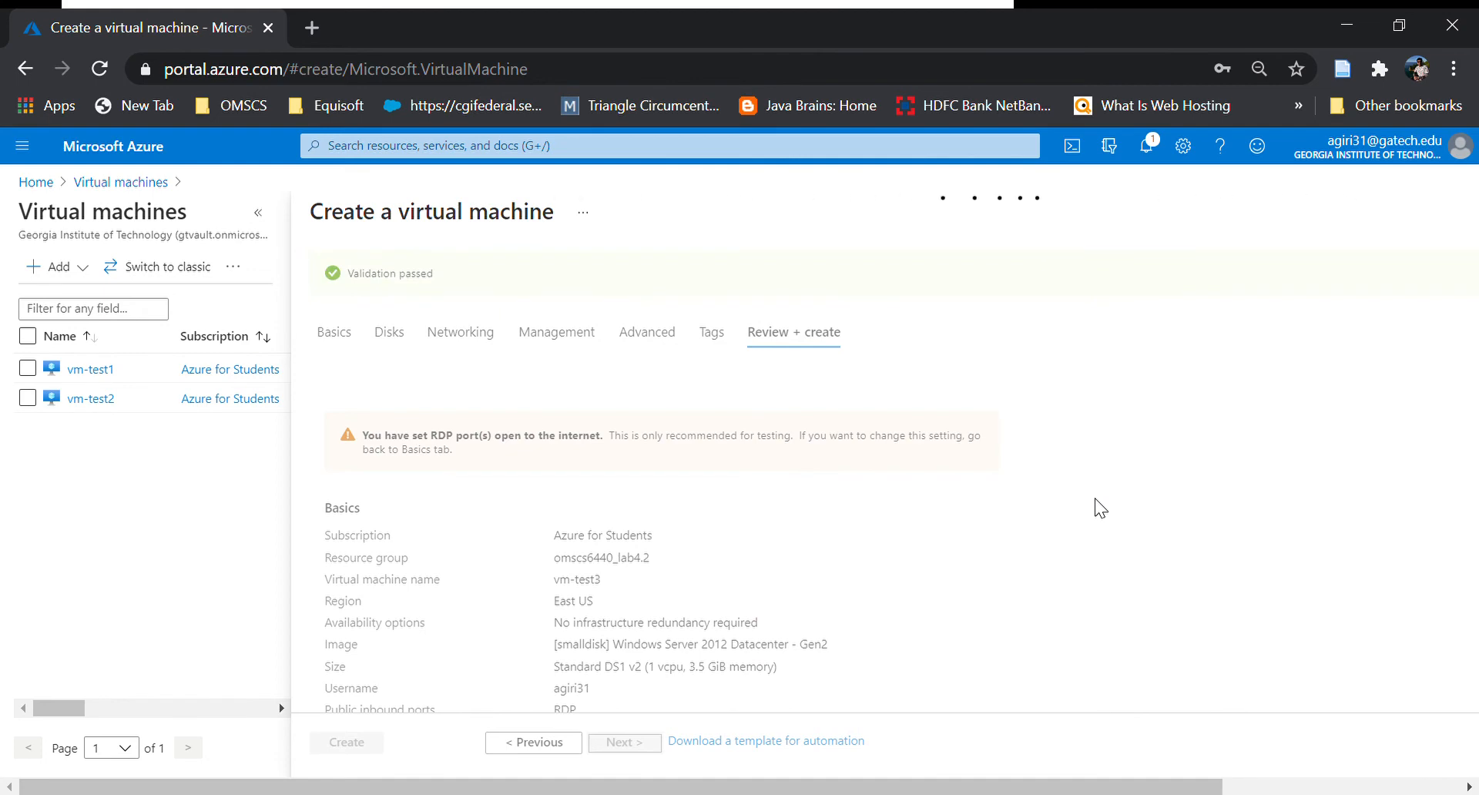
Review the validated vm-test3 summary down to Tags and create the VM.
scroll(1098, 503, "down", 5)
scroll(925, 555, "down", 2)
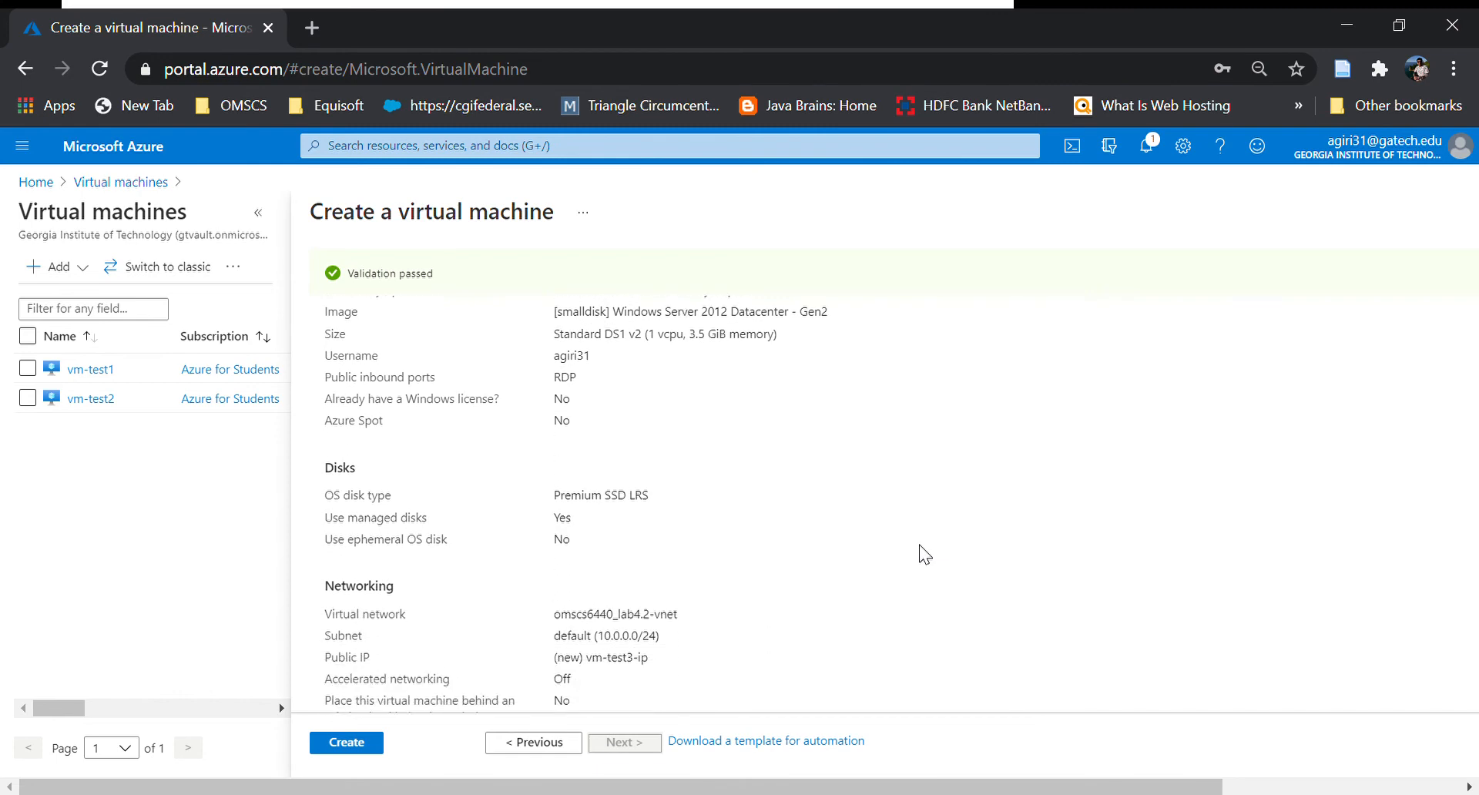
scroll(922, 555, "down", 7)
scroll(821, 579, "down", 2)
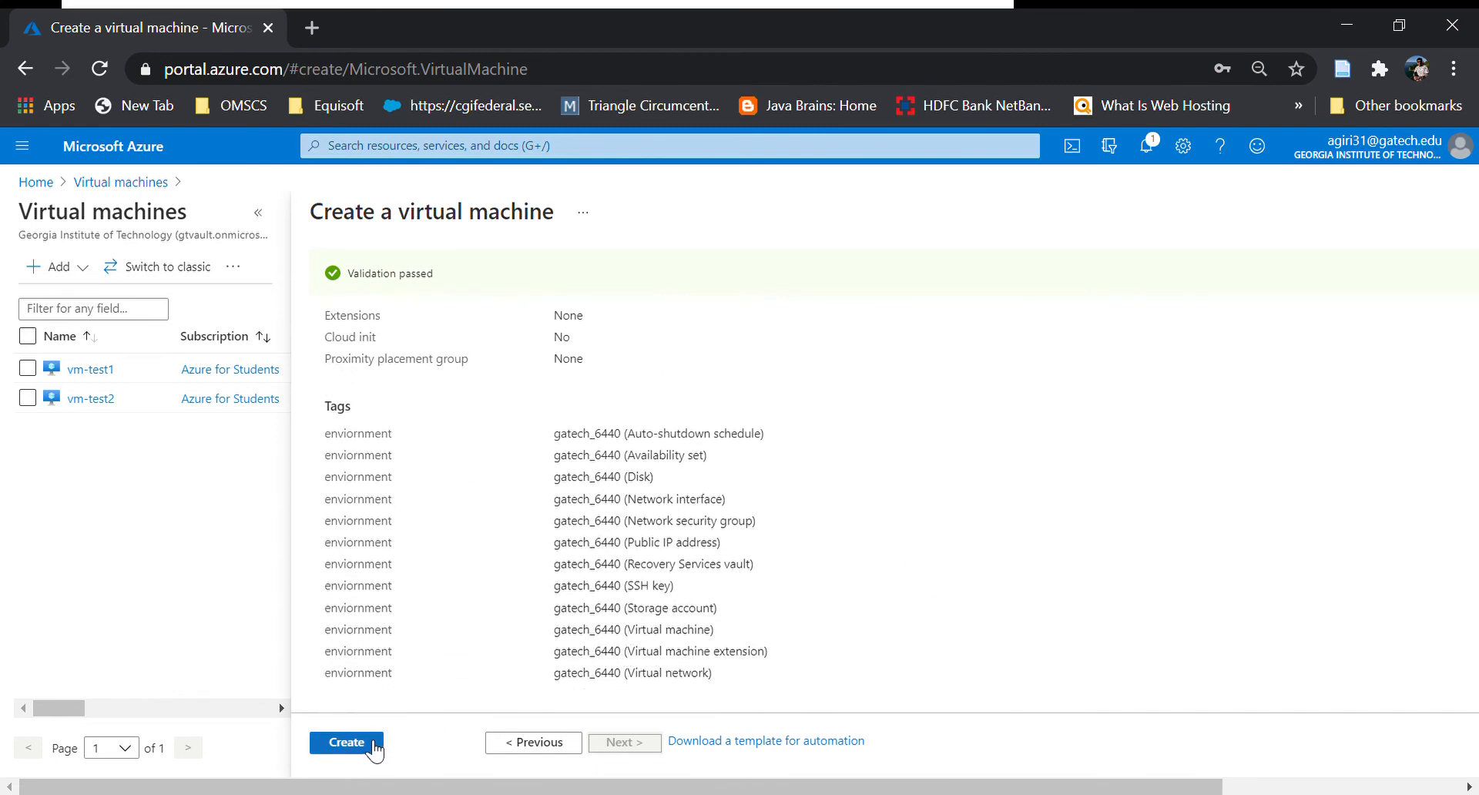
left_click(347, 742)
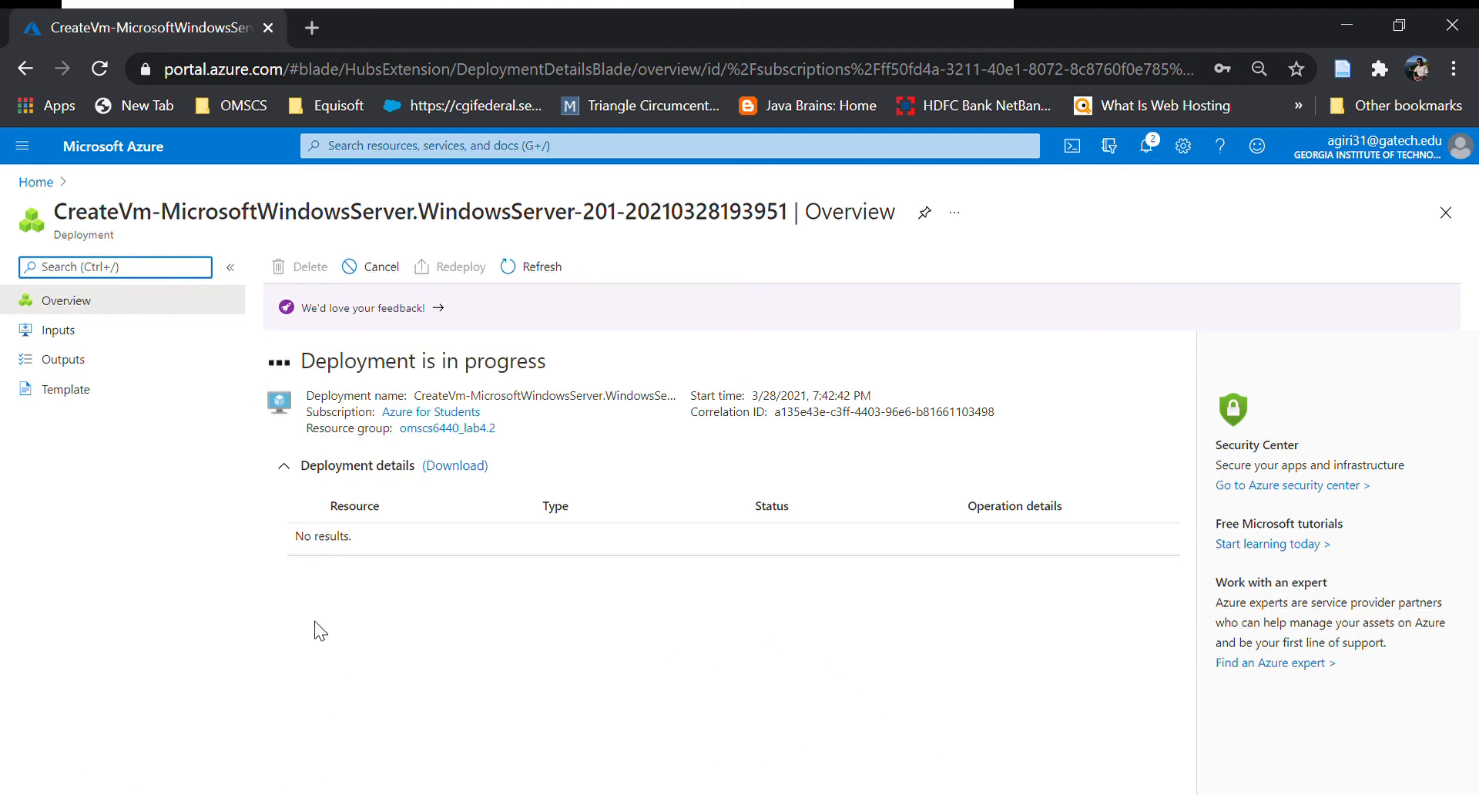
left_click(154, 794)
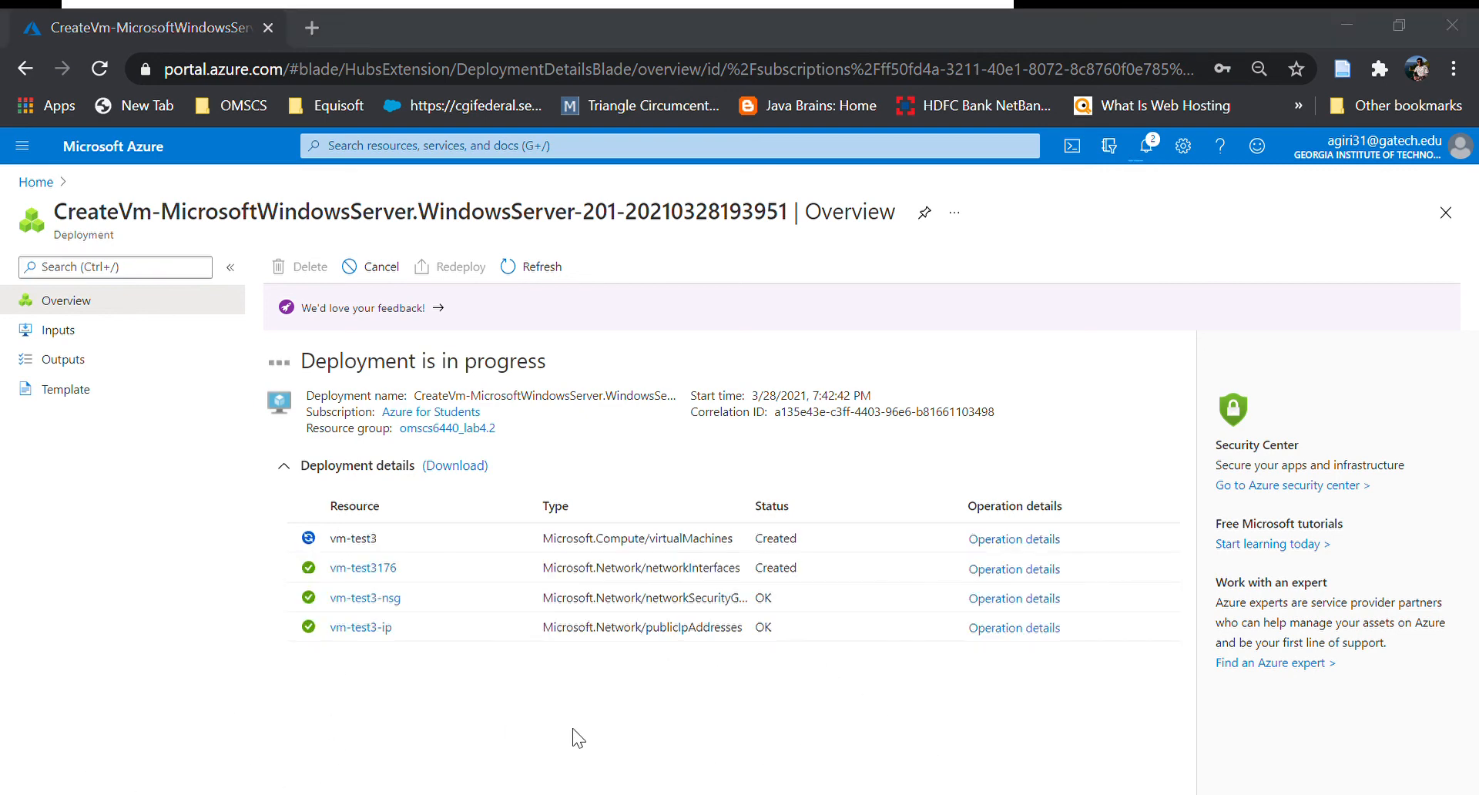